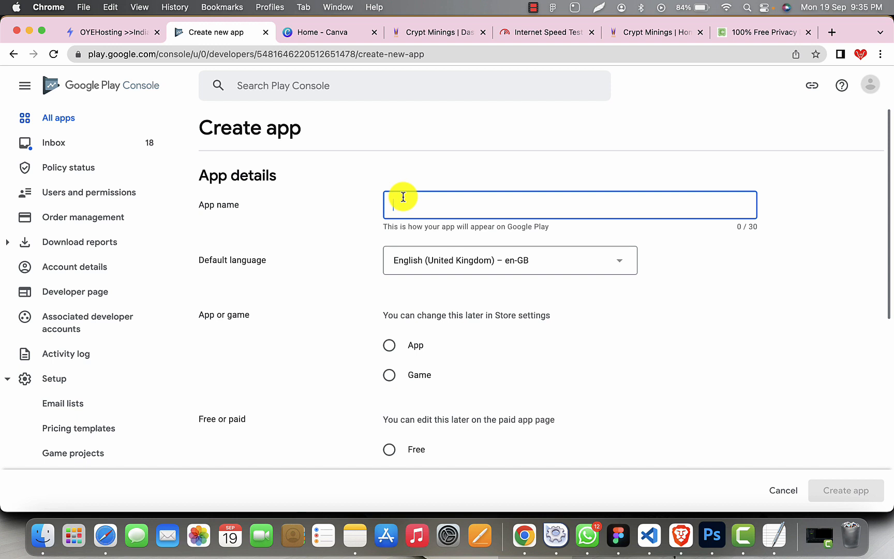
# Name the new app Crypt Minings, classify it as an app rather than a game, and mark it as free.
pyautogui.write('Crypt Minings')
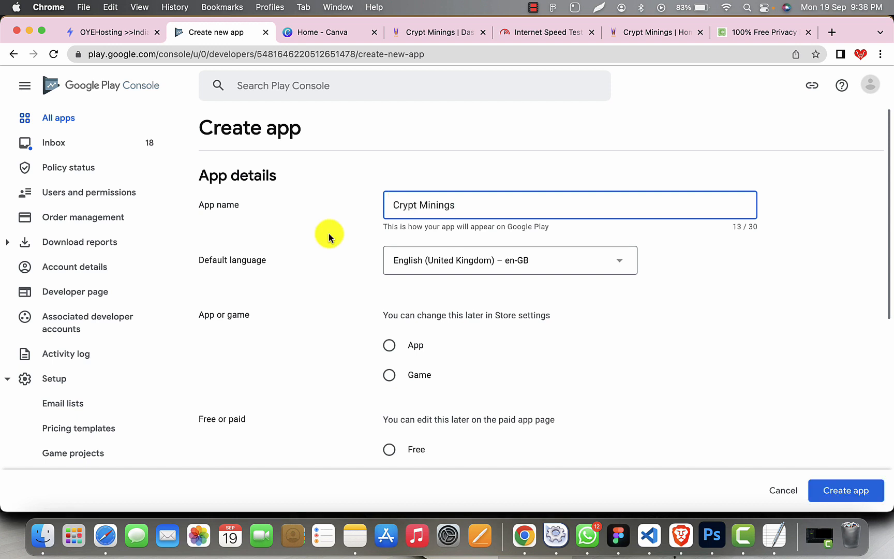
pyautogui.scroll(-5, 403, 290)
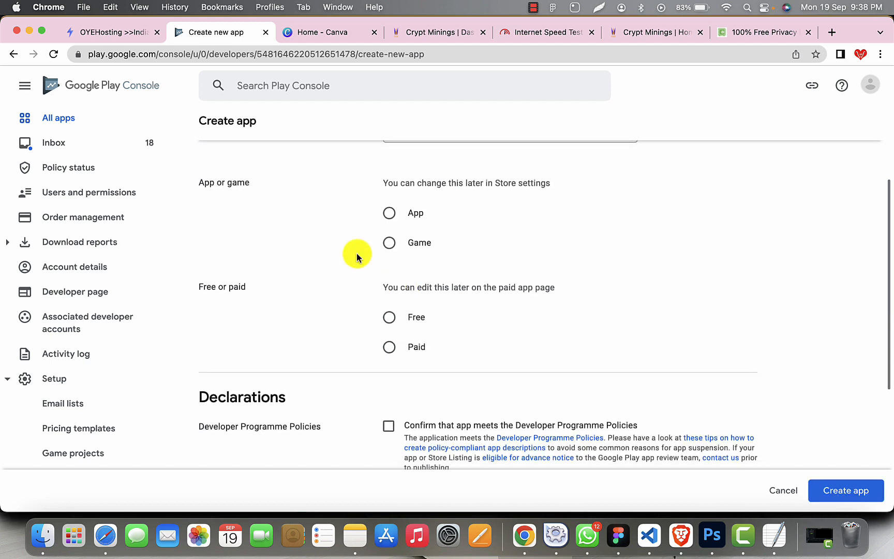
pyautogui.click(394, 219)
pyautogui.scroll(-3, 393, 202)
pyautogui.click(393, 202)
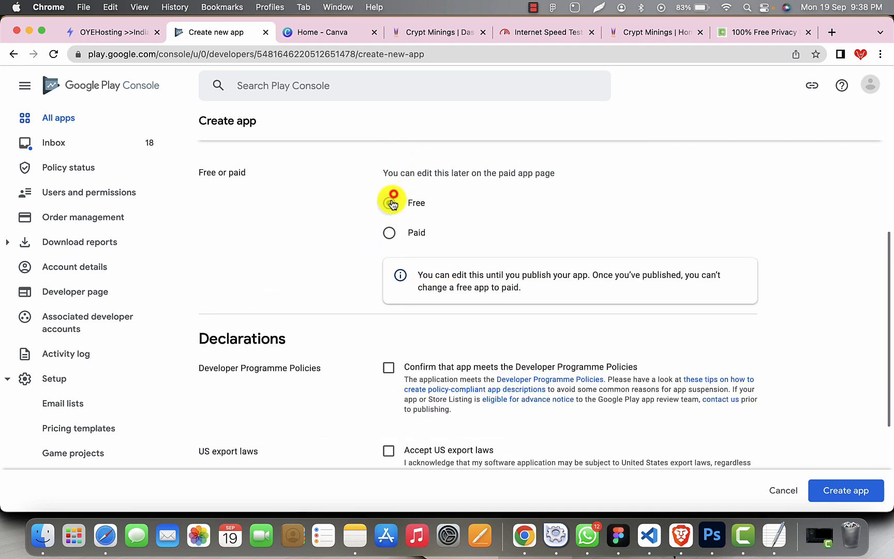
# Accept the Developer Programme Policies and US export laws declarations and create the app.
pyautogui.scroll(-5, 361, 269)
pyautogui.click(388, 204)
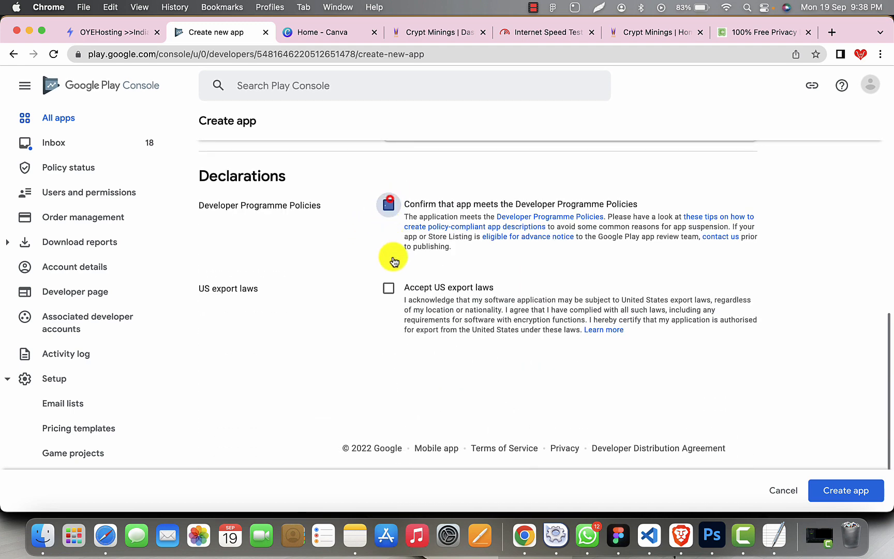
pyautogui.click(388, 288)
pyautogui.click(838, 489)
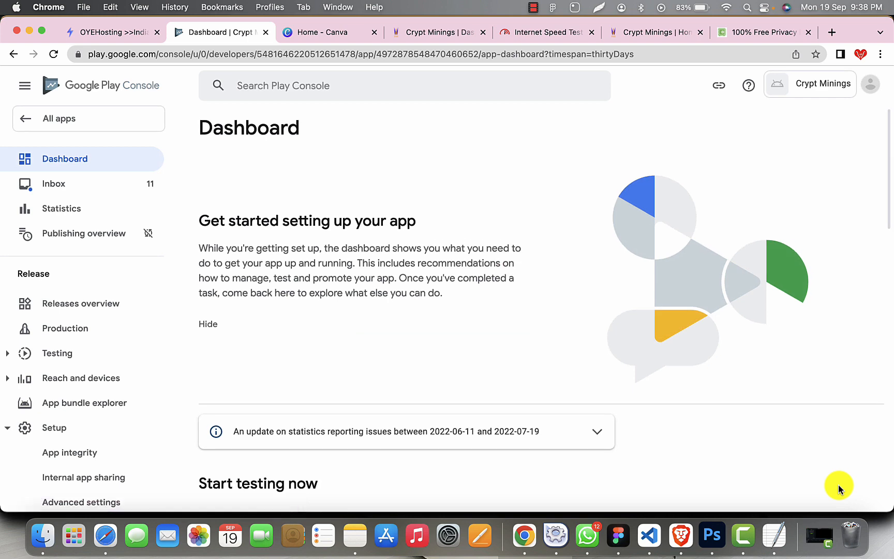
# Review the dashboard's testing and setup sections and expand the tasks for app information and the Store Listing.
pyautogui.scroll(-10, 838, 487)
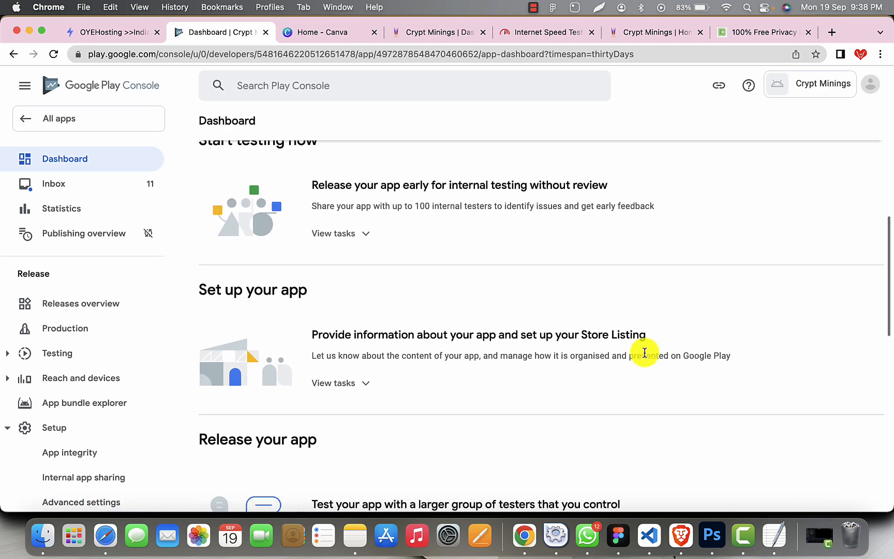
pyautogui.scroll(5, 254, 273)
pyautogui.moveTo(197, 262); pyautogui.dragTo(321, 267)
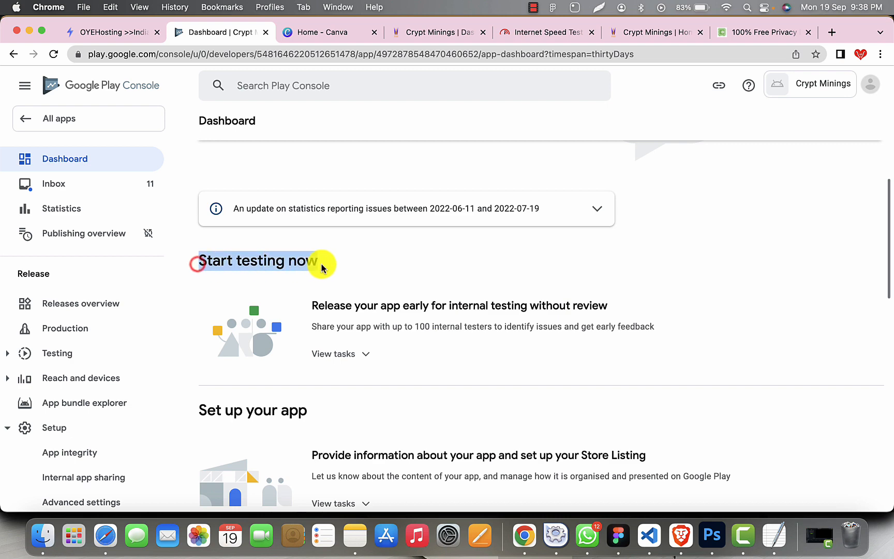
pyautogui.click(371, 269)
pyautogui.scroll(-3, 371, 268)
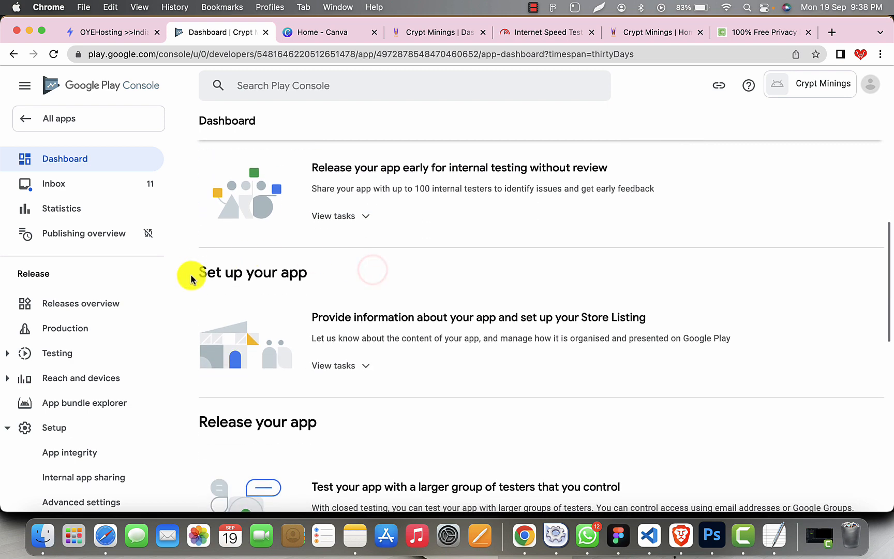
pyautogui.moveTo(204, 279); pyautogui.dragTo(306, 280)
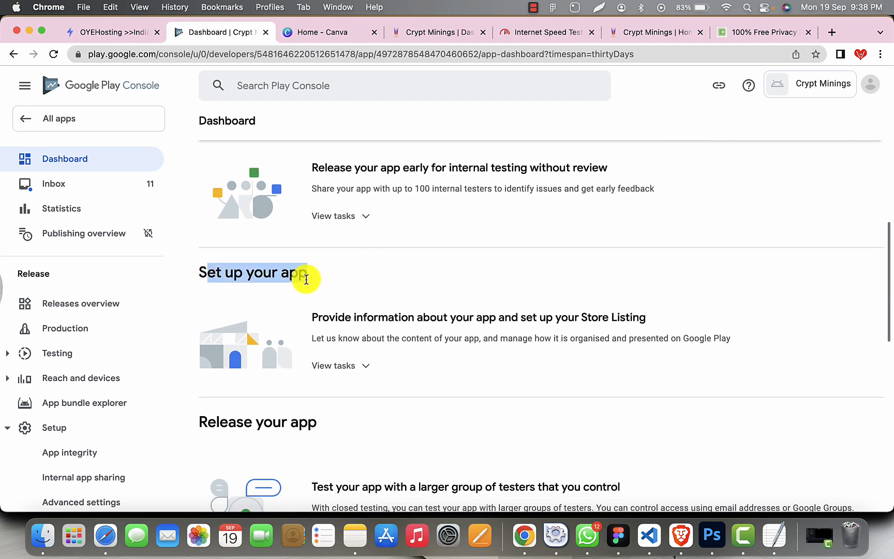
pyautogui.scroll(-3, 311, 277)
pyautogui.click(343, 215)
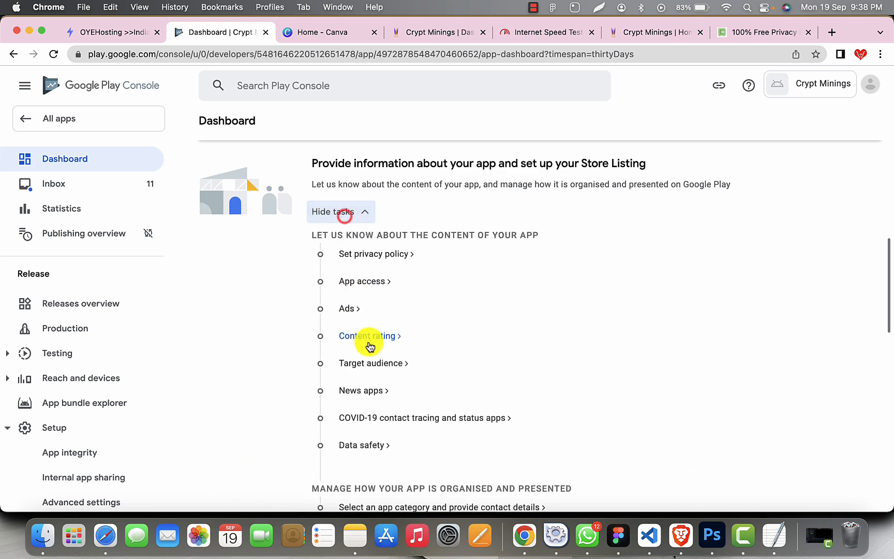
pyautogui.scroll(-2, 368, 343)
pyautogui.scroll(-3, 369, 343)
pyautogui.scroll(4, 369, 343)
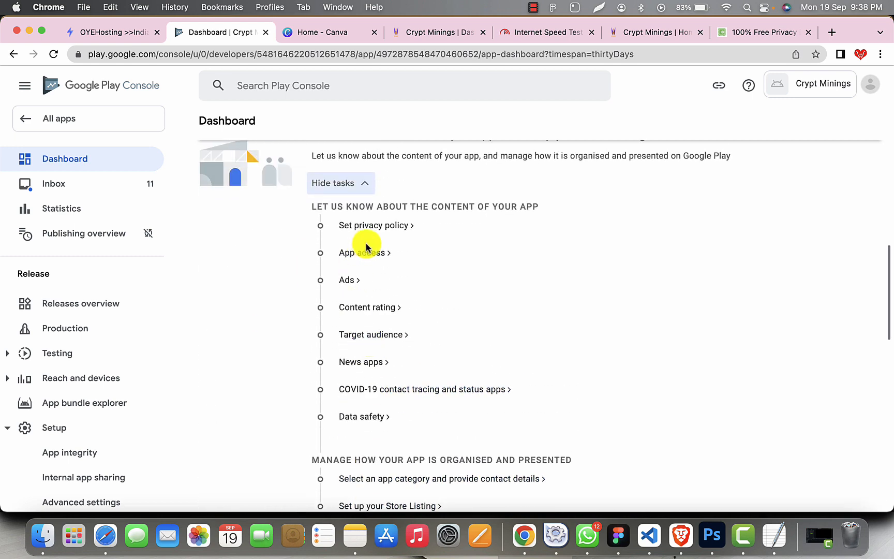
# Set the app's privacy policy to the token-bearing URL copied from the TextEdit note and save it.
pyautogui.click(380, 228)
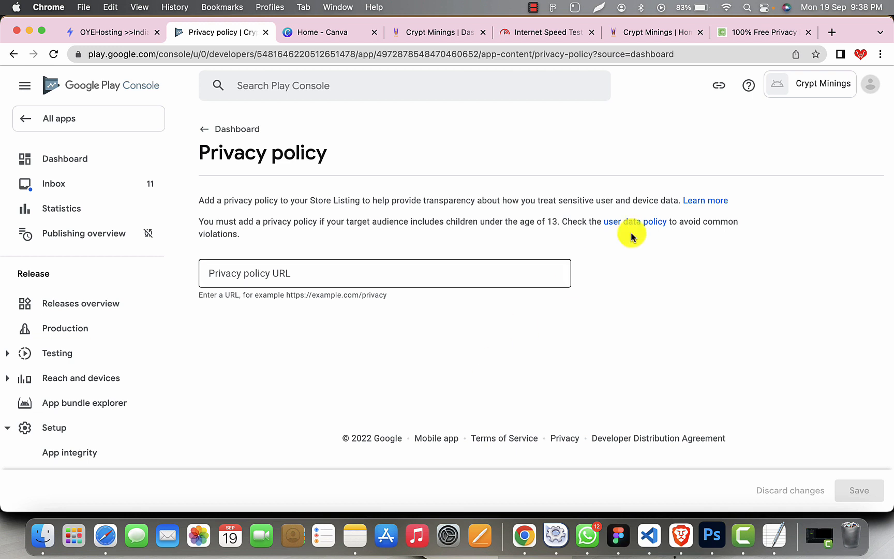
pyautogui.click(741, 33)
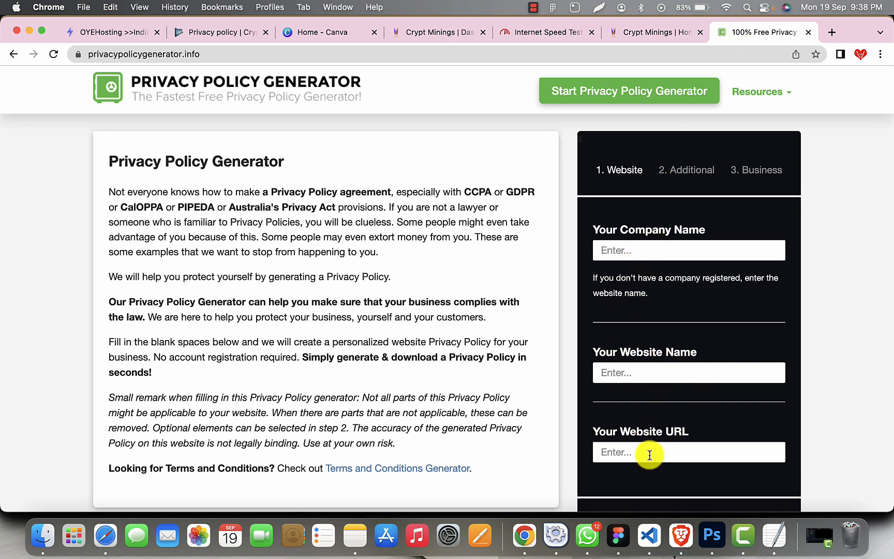
pyautogui.click(637, 32)
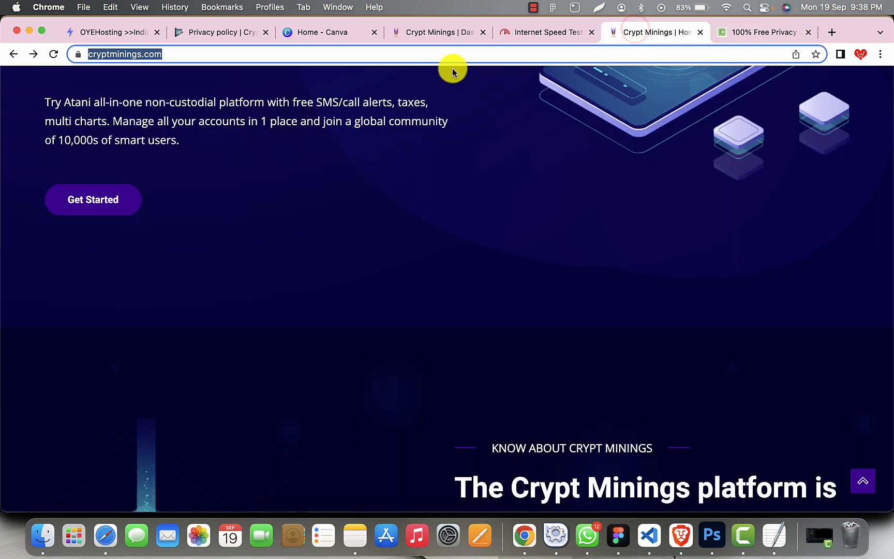
pyautogui.click(220, 32)
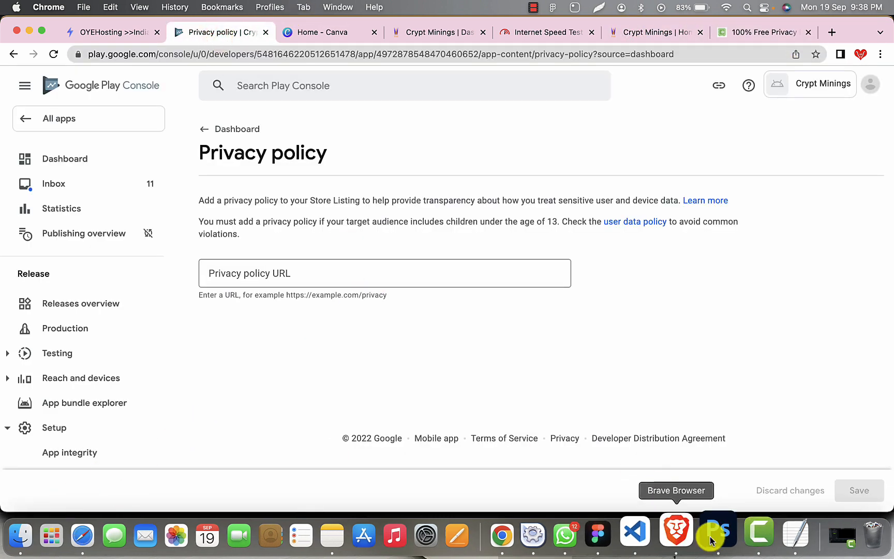
pyautogui.click(772, 532)
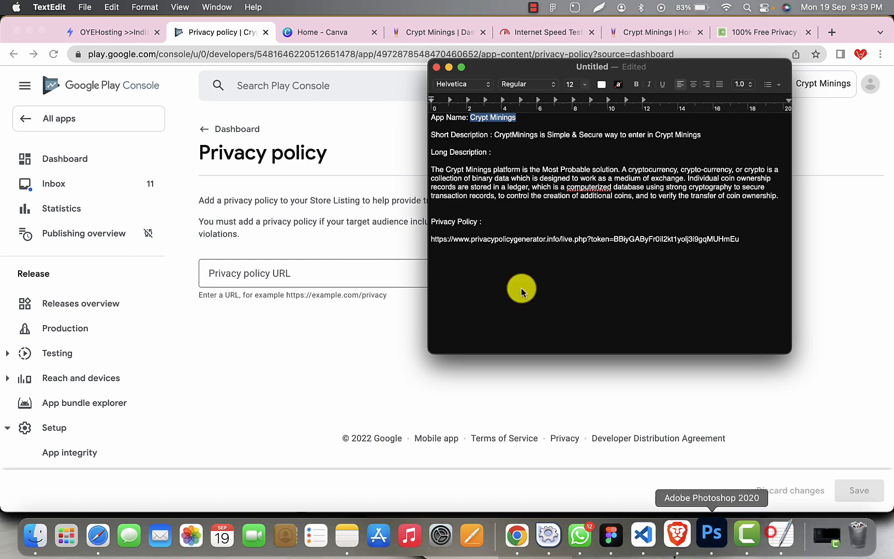
pyautogui.tripleClick(747, 242)
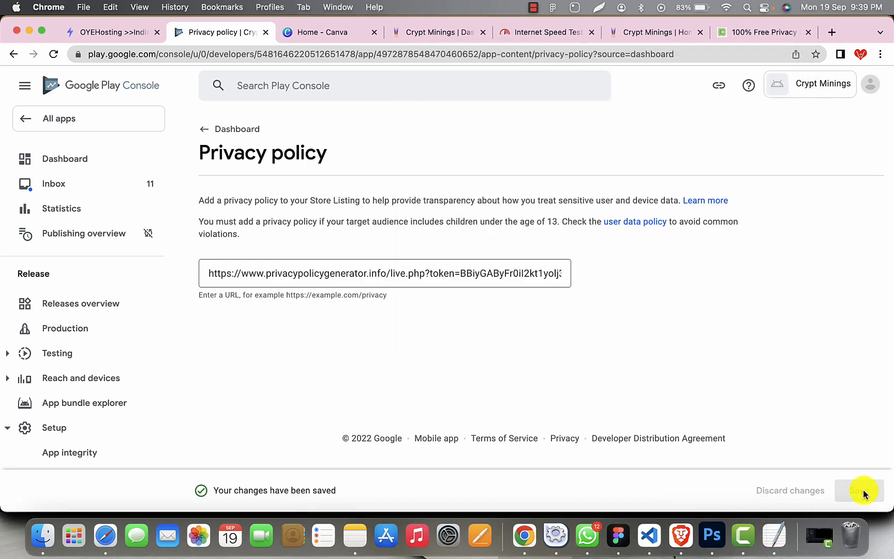
# Complete the App access task by declaring that all functionality is available without special access, and save.
pyautogui.click(202, 131)
pyautogui.scroll(-7, 337, 324)
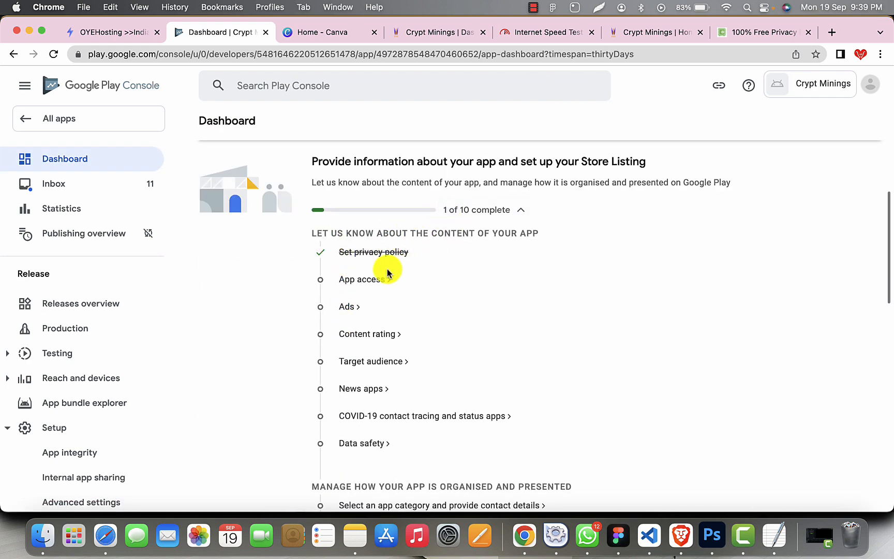
pyautogui.click(365, 279)
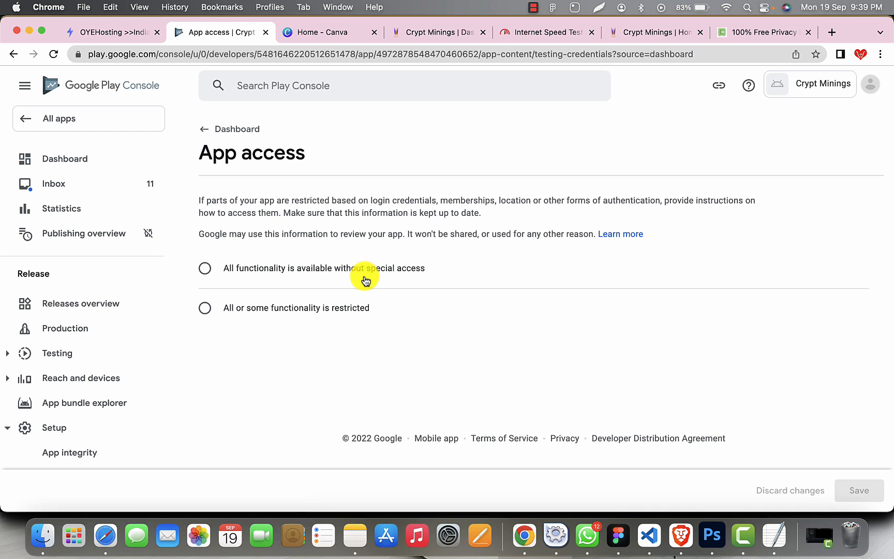
pyautogui.click(326, 270)
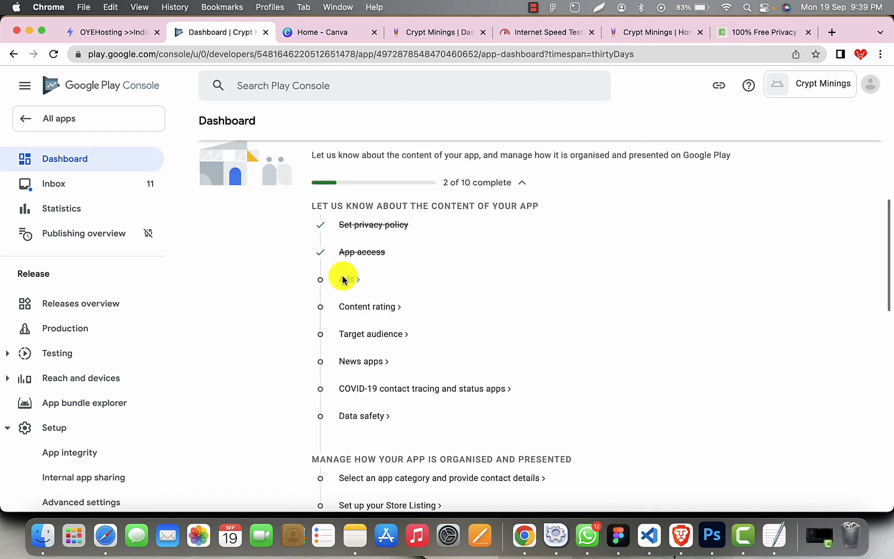
# Declare in the Ads task that the app does not contain ads and save the answer.
pyautogui.click(343, 279)
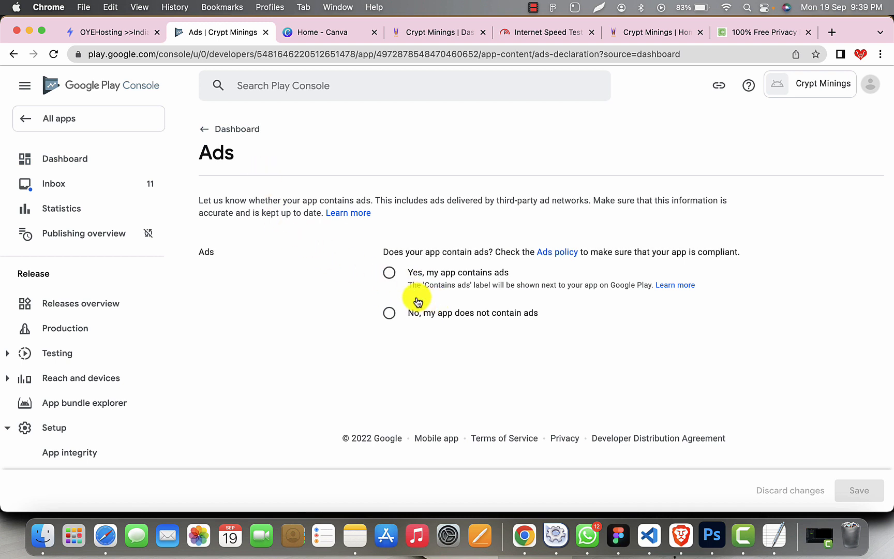
pyautogui.click(438, 276)
pyautogui.click(425, 316)
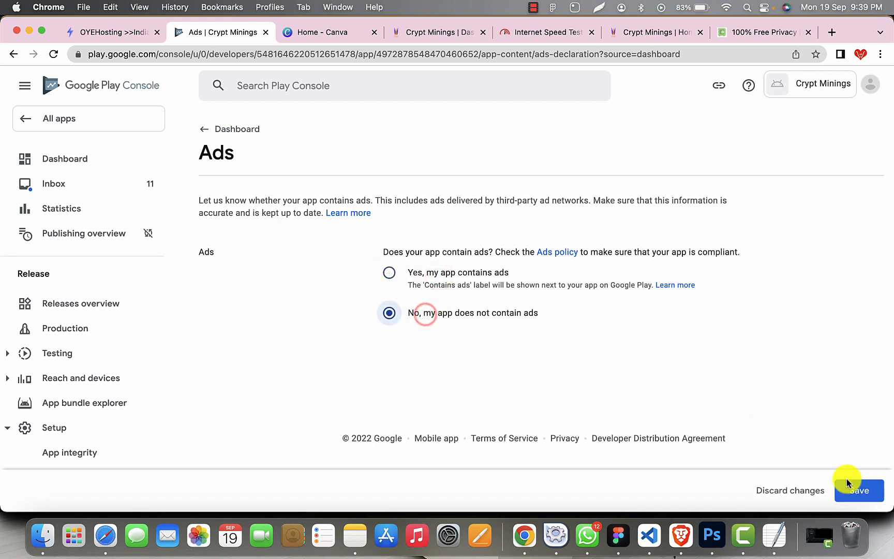
pyautogui.click(863, 490)
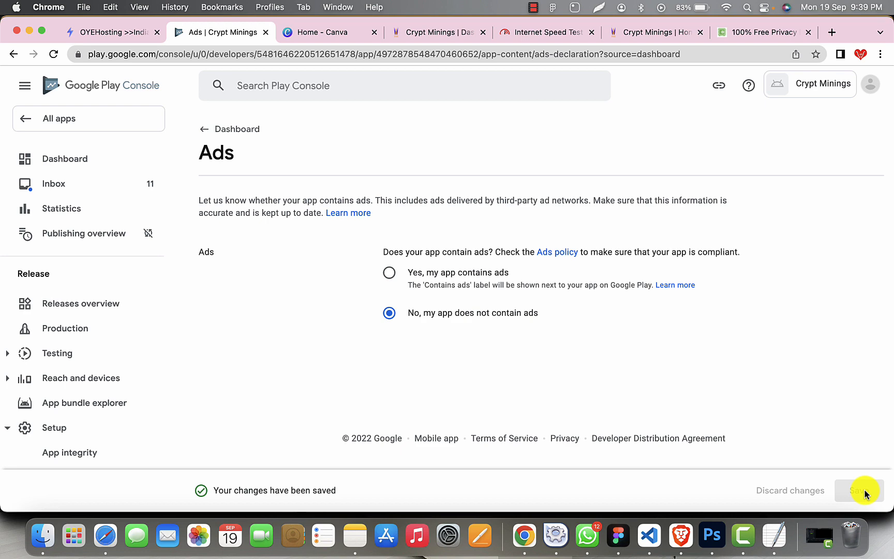
# Return to the dashboard's setup tasks, open Content rating and start its questionnaire.
pyautogui.click(230, 128)
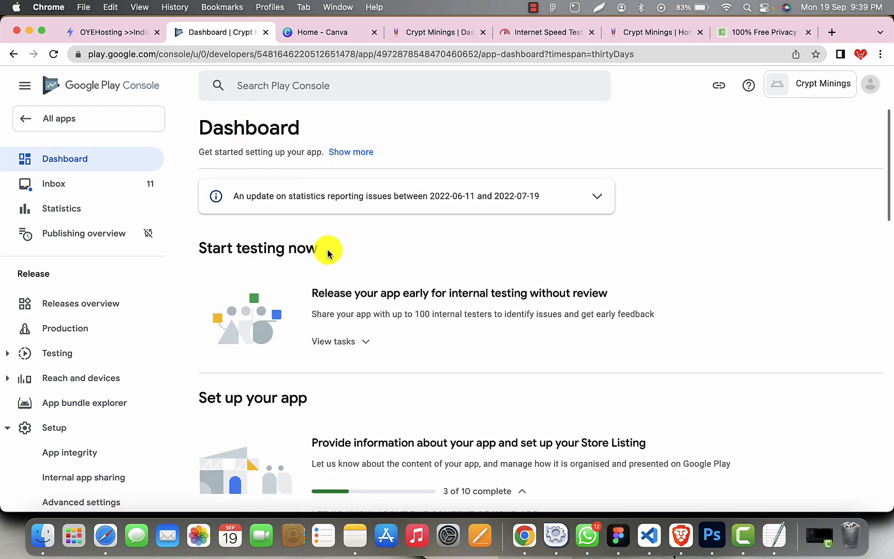
pyautogui.scroll(-10, 326, 249)
pyautogui.scroll(-1, 329, 251)
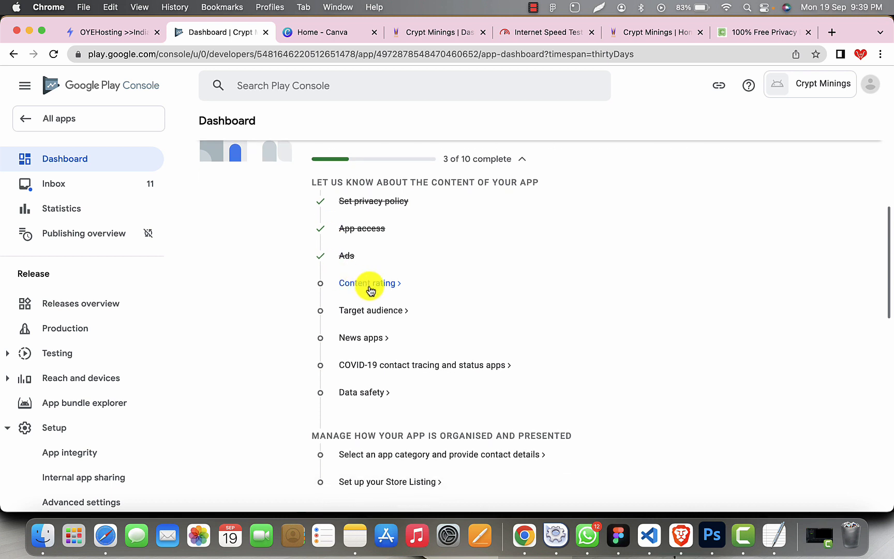
pyautogui.click(369, 285)
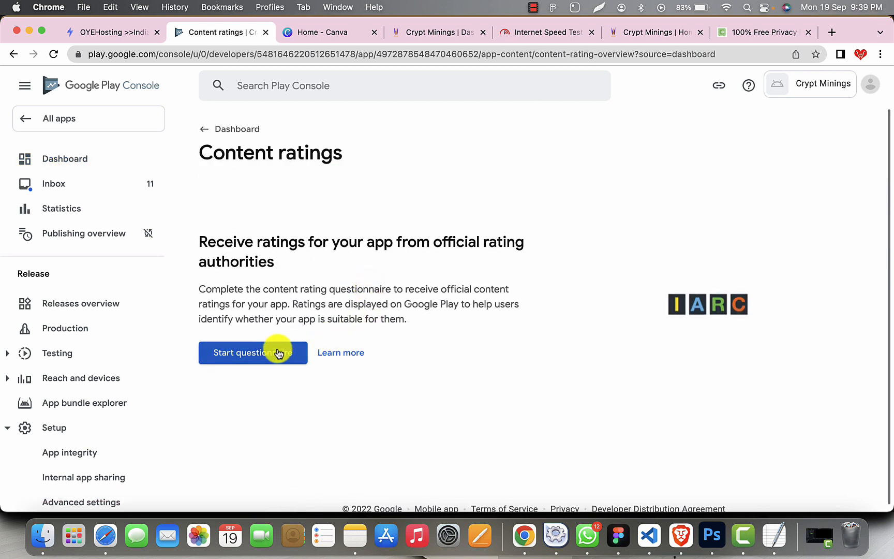
pyautogui.click(260, 351)
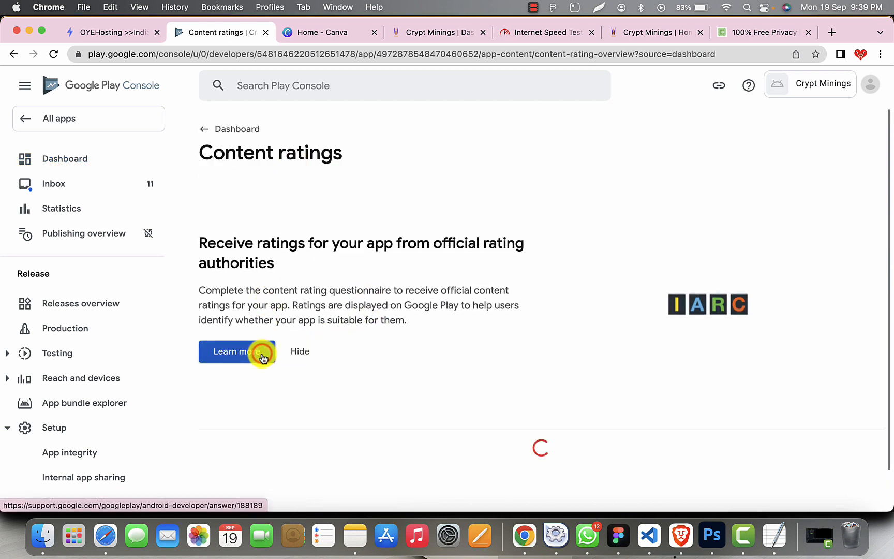
# Enter the contact email address for content ratings, choose the category All other app types, and continue to the questionnaire.
pyautogui.scroll(-2, 400, 326)
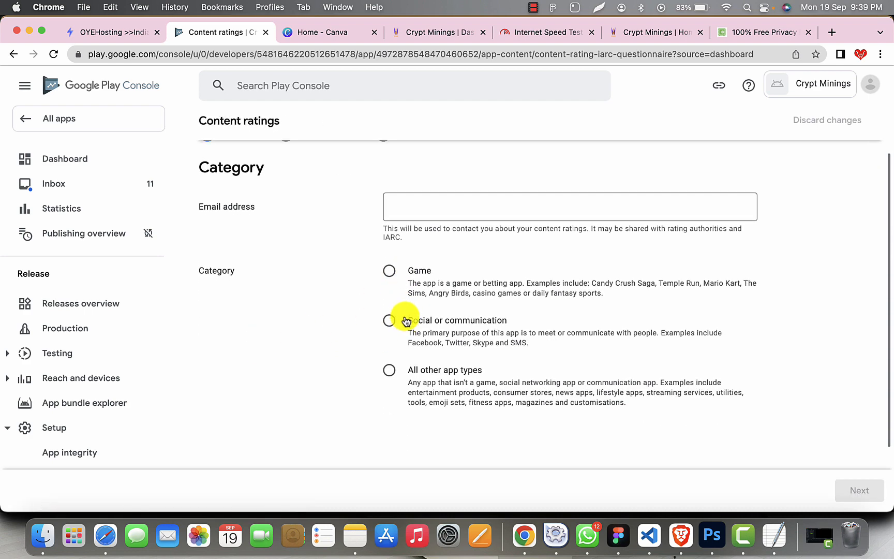
pyautogui.click(469, 206)
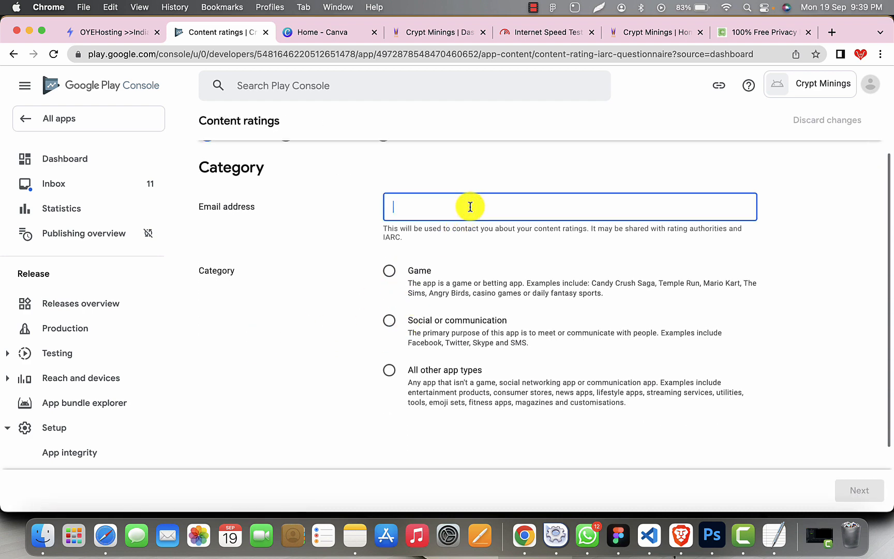
pyautogui.scroll(-2, 410, 305)
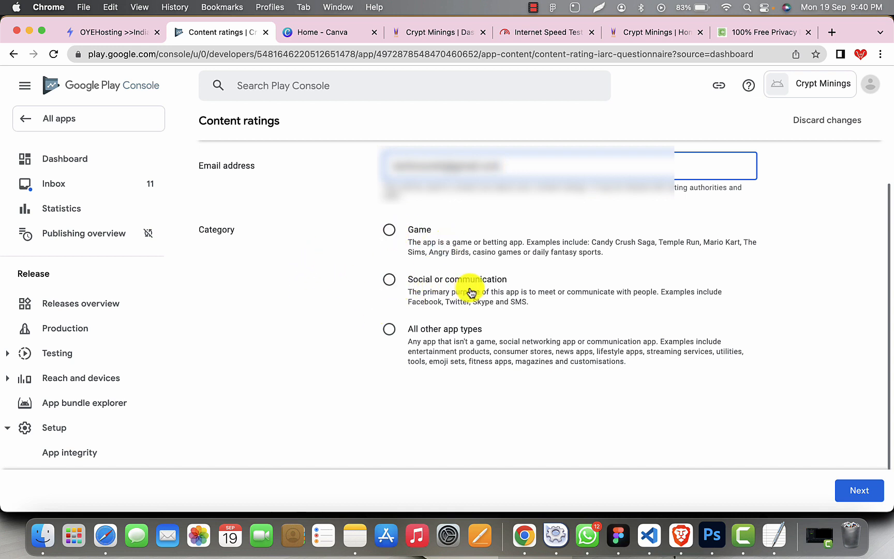
pyautogui.click(389, 329)
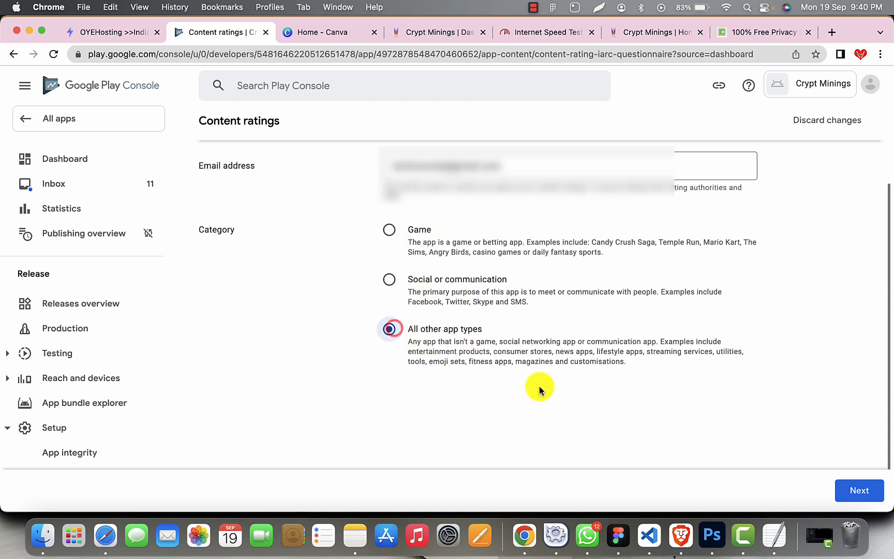
pyautogui.click(860, 490)
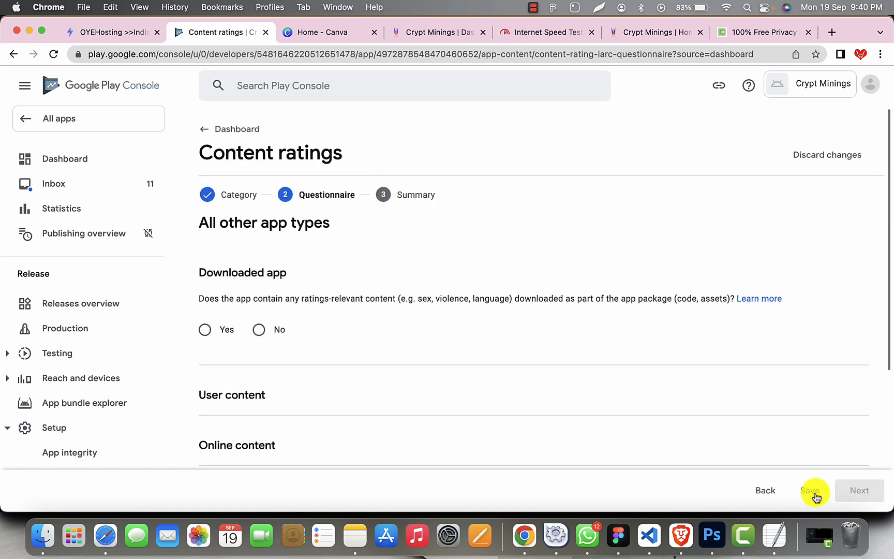
# Answer No to the content rating questions, from downloaded ratings-relevant content through the miscellaneous section.
pyautogui.moveTo(209, 296); pyautogui.dragTo(380, 298)
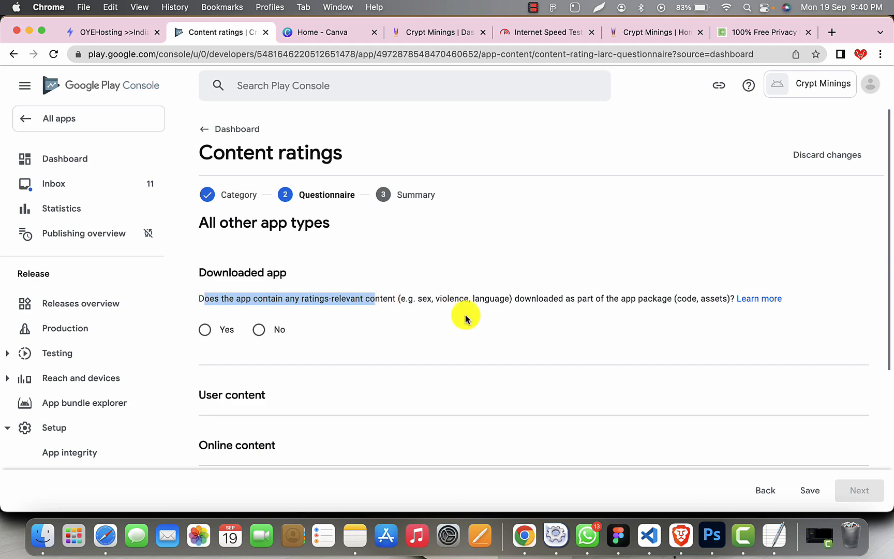
pyautogui.click(258, 327)
pyautogui.scroll(-10, 468, 230)
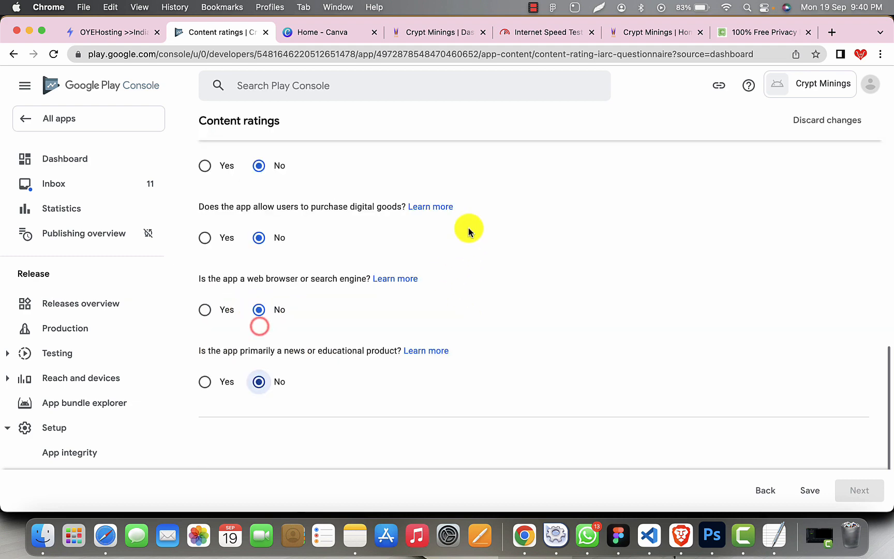
pyautogui.scroll(3, 726, 389)
pyautogui.scroll(-2, 726, 389)
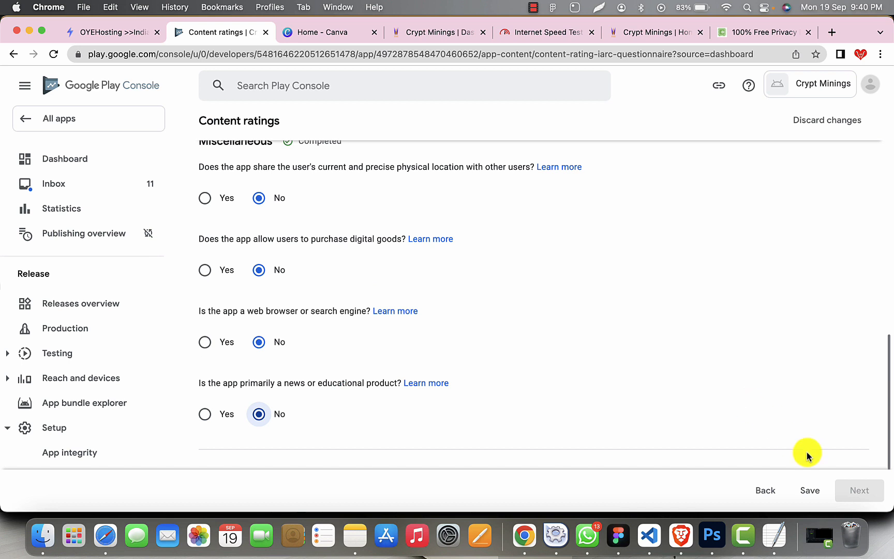
# Save the completed content rating questionnaire, continue to the summary and submit it.
pyautogui.click(815, 486)
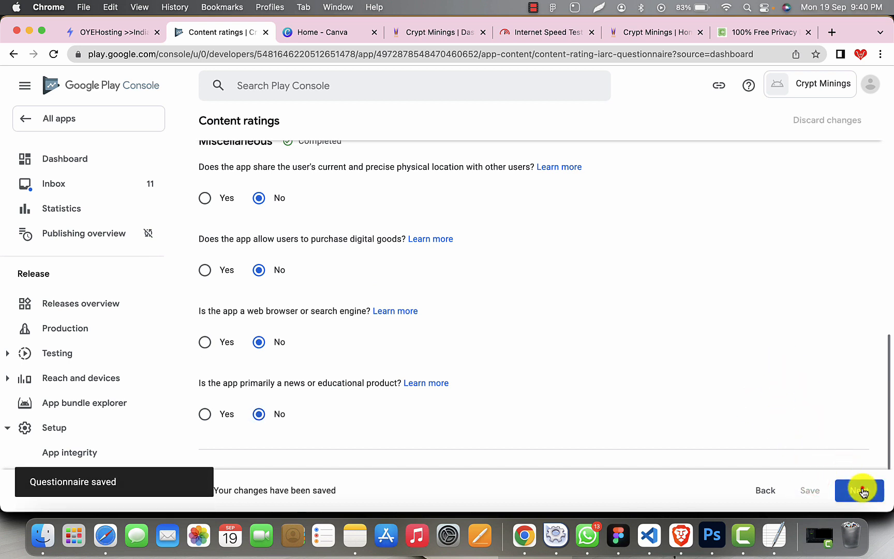
pyautogui.click(859, 488)
pyautogui.click(853, 489)
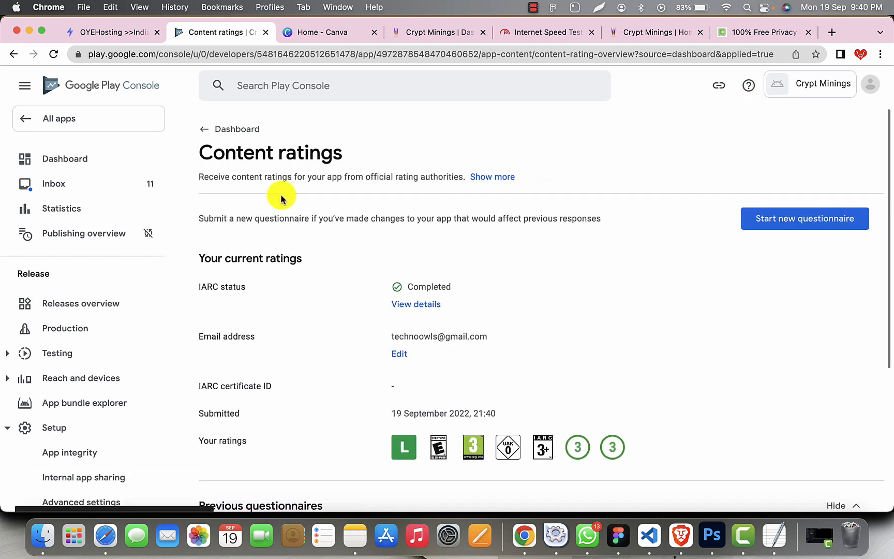
# Return to the dashboard's setup tasks, open Target audience, select the 18 and over age group and continue.
pyautogui.click(218, 128)
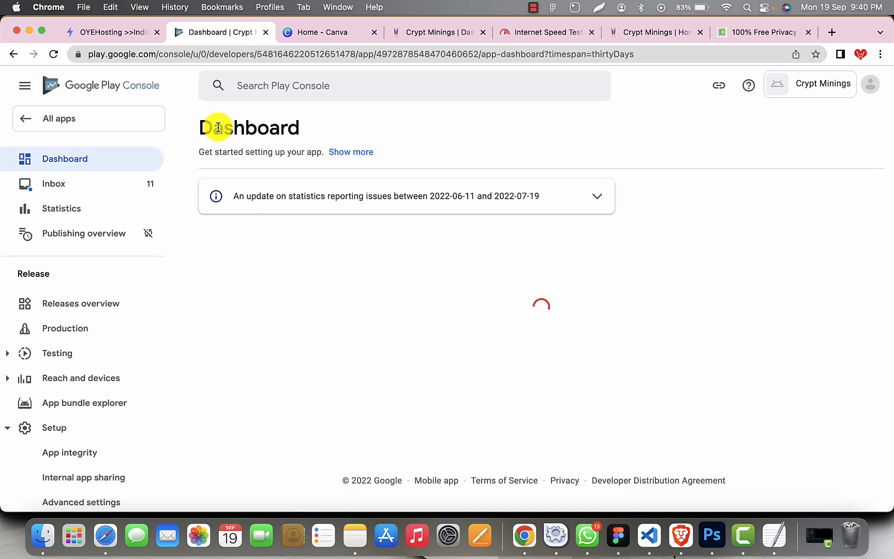
pyautogui.scroll(-6, 355, 254)
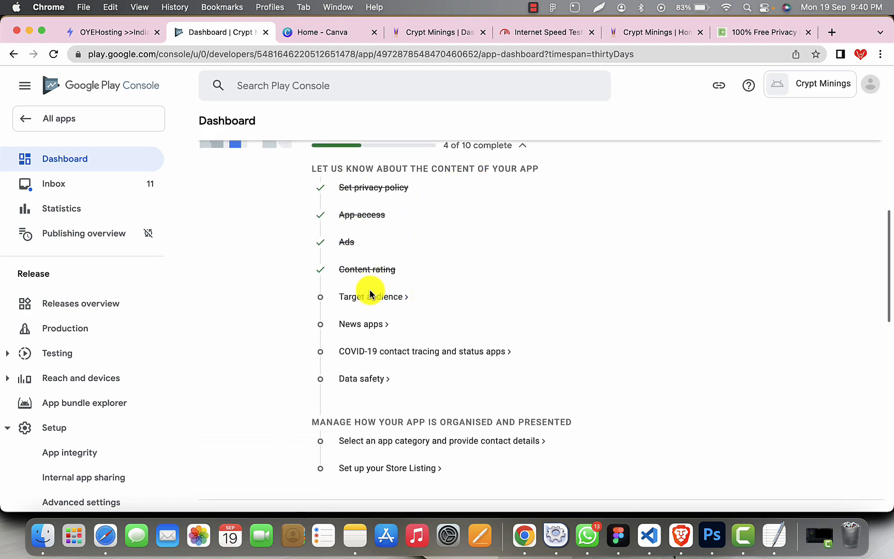
pyautogui.click(364, 299)
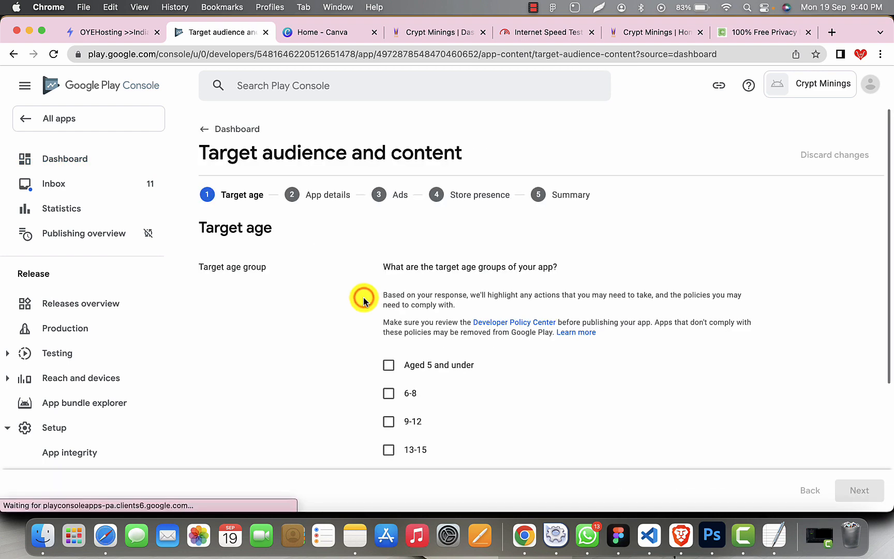
pyautogui.scroll(-4, 363, 301)
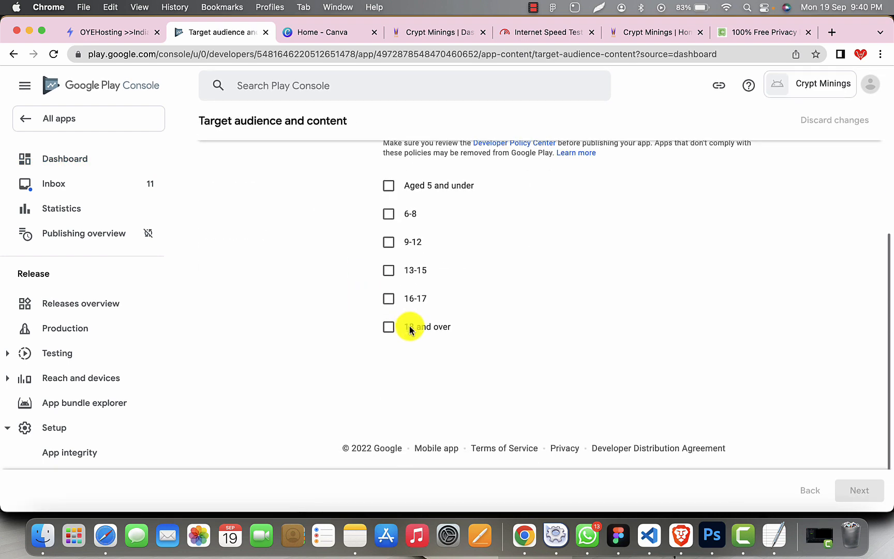
pyautogui.click(408, 326)
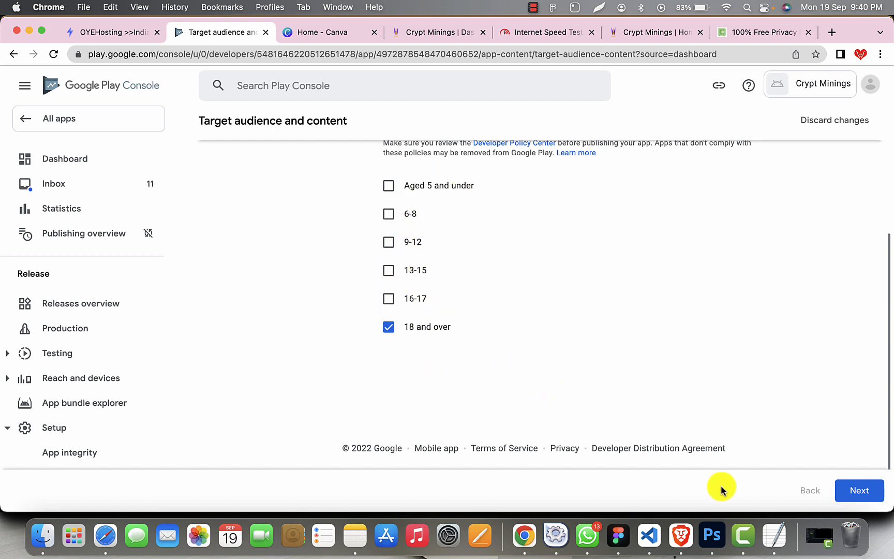
pyautogui.click(866, 489)
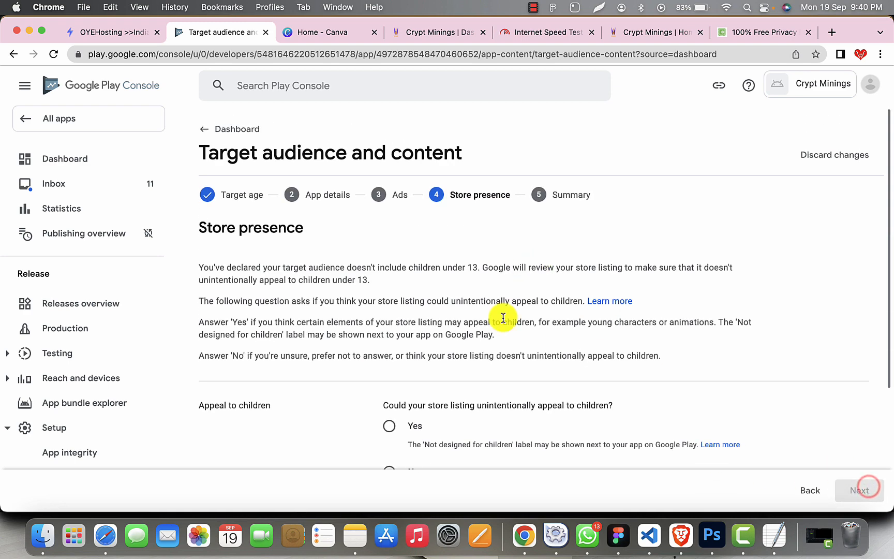
# Answer Yes to whether the store listing could unintentionally appeal to children, continue to the summary and save the target audience settings.
pyautogui.scroll(-5, 499, 331)
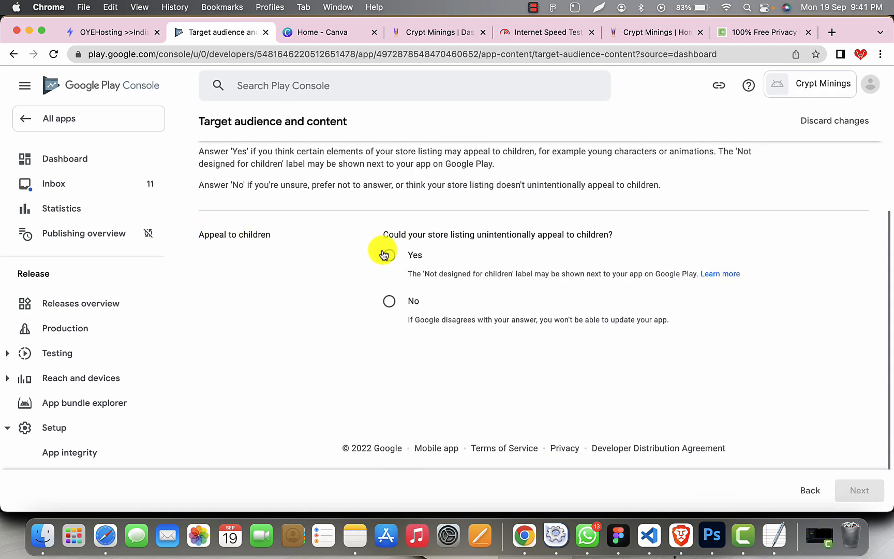
pyautogui.click(399, 259)
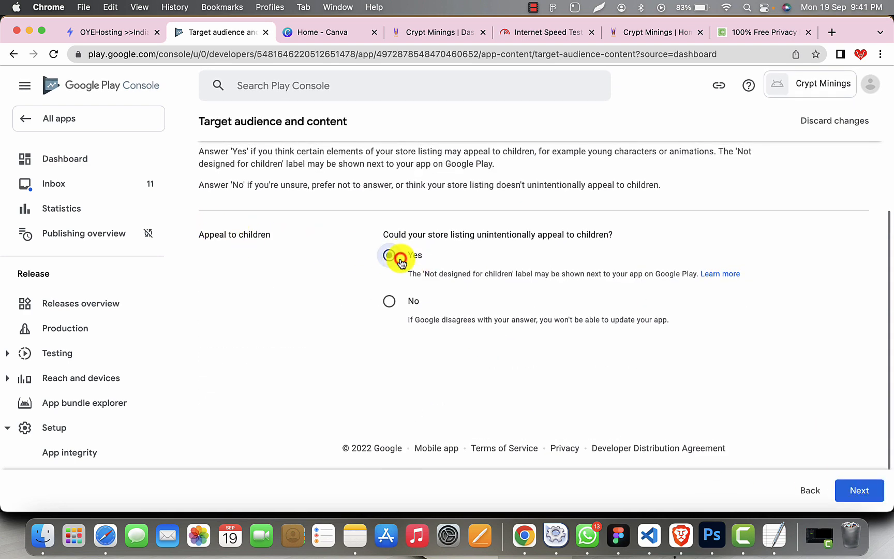
pyautogui.click(844, 489)
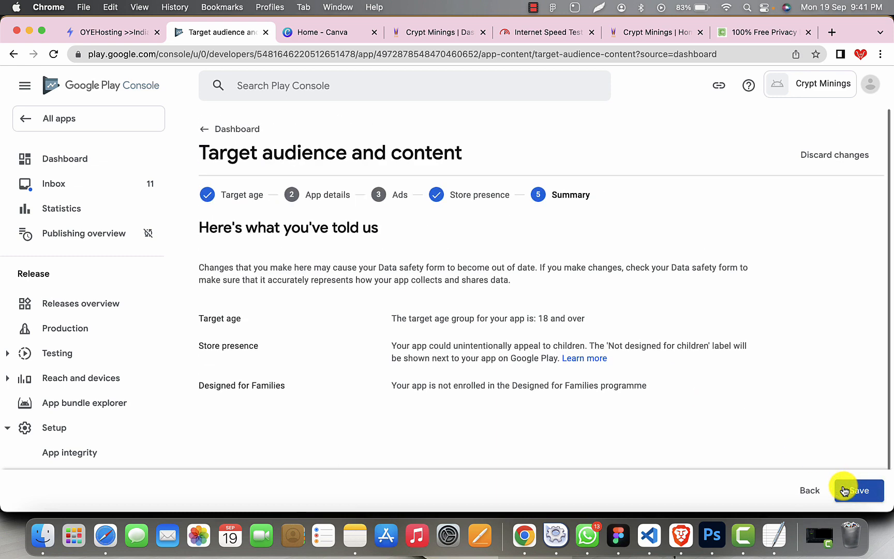
pyautogui.scroll(-1, 703, 424)
pyautogui.click(869, 478)
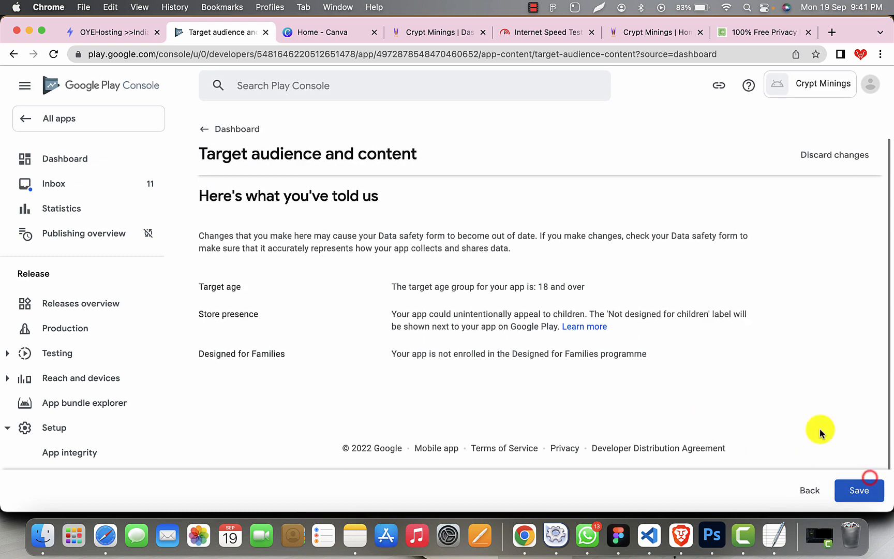
pyautogui.click(861, 482)
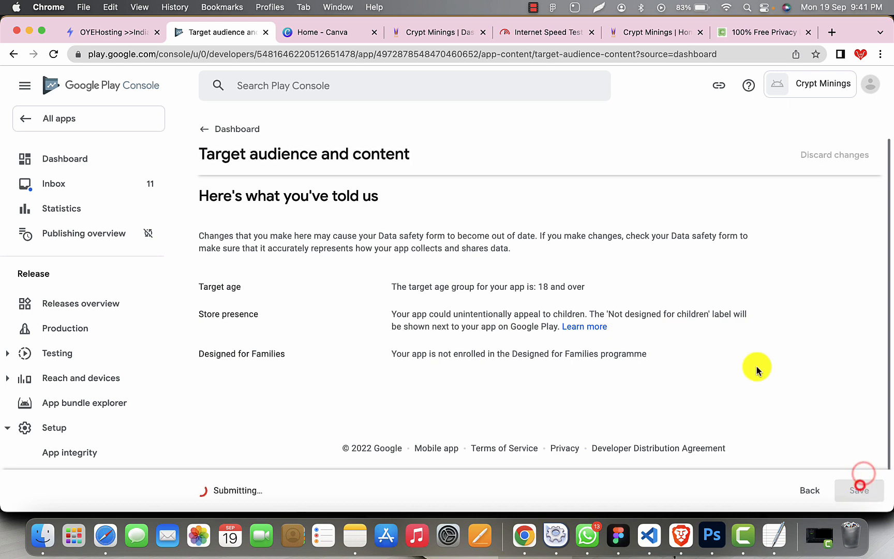
# Go back to the setup tasks, open News apps, declare that the app is not a news app and save.
pyautogui.click(228, 138)
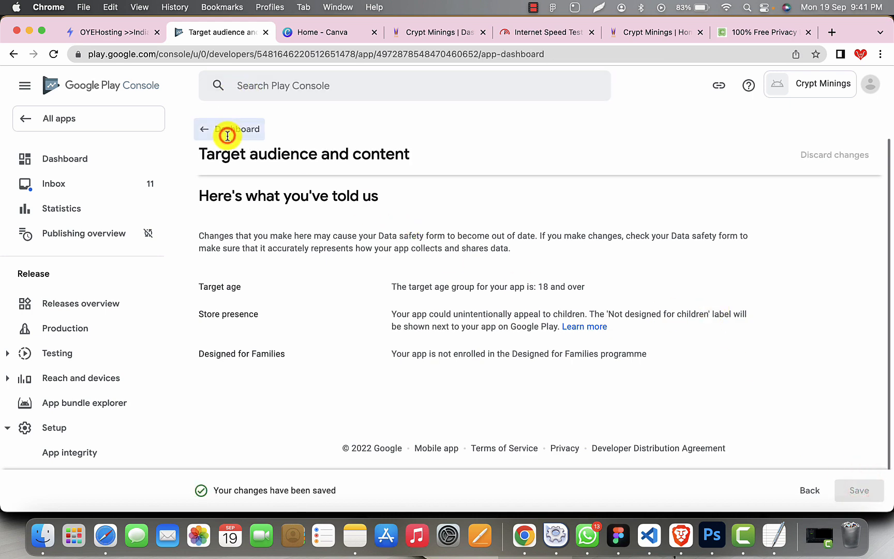
pyautogui.scroll(-6, 362, 269)
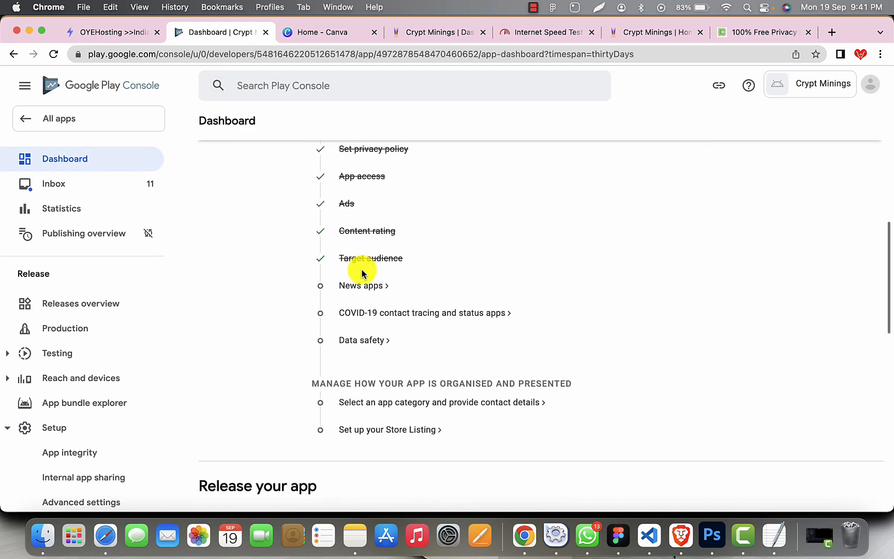
pyautogui.click(347, 279)
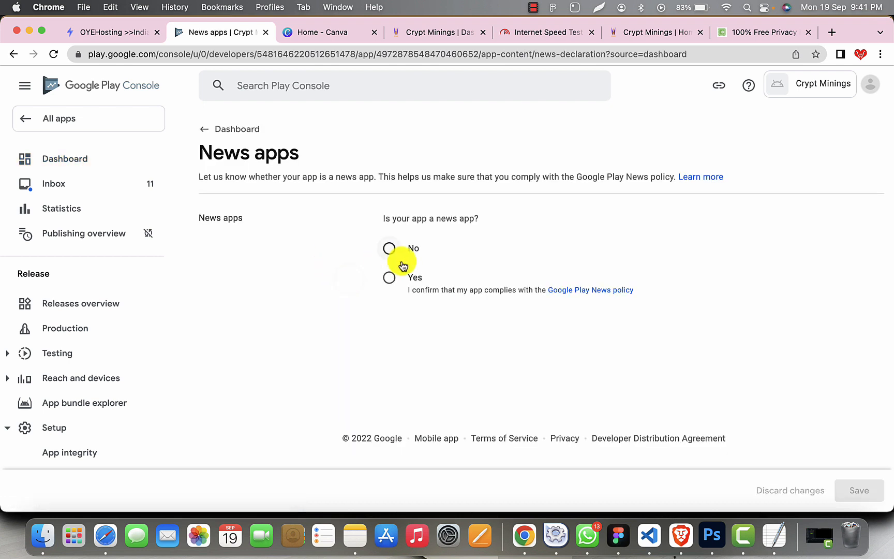
pyautogui.click(397, 247)
pyautogui.click(862, 499)
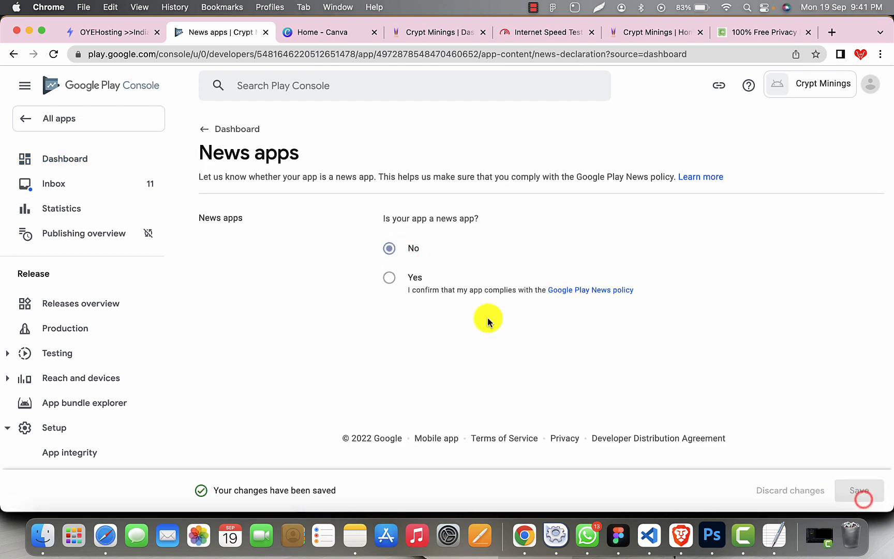
# Open the COVID-19 contact tracing and status apps task from the dashboard, declare the app is neither type and save.
pyautogui.click(234, 136)
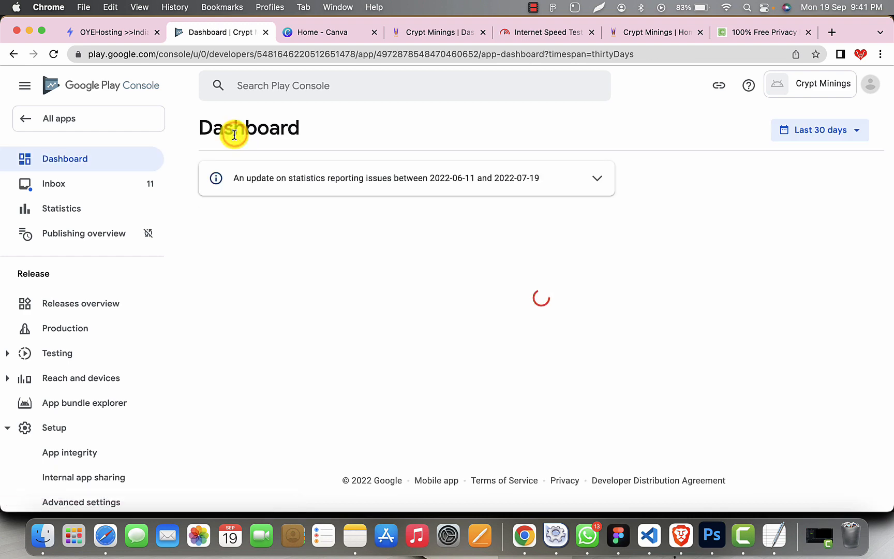
pyautogui.scroll(-5, 410, 280)
pyautogui.scroll(-3, 410, 280)
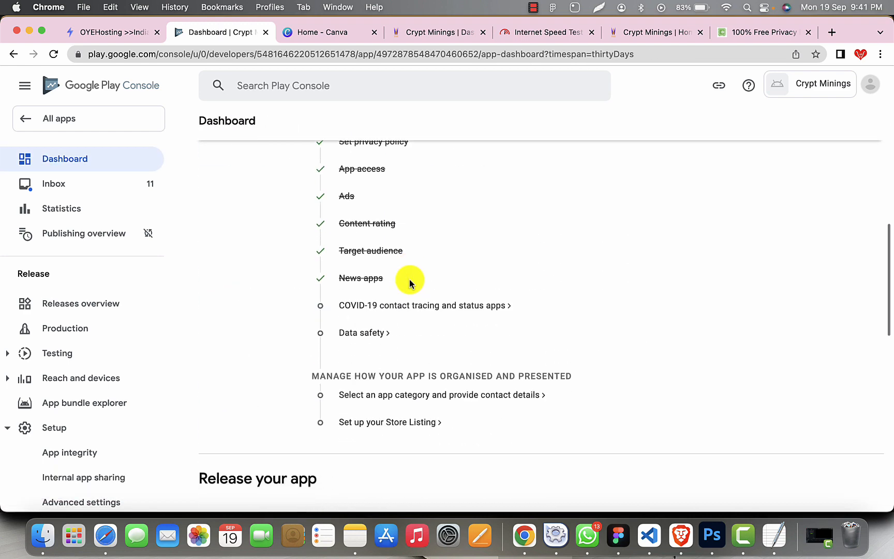
pyautogui.click(368, 304)
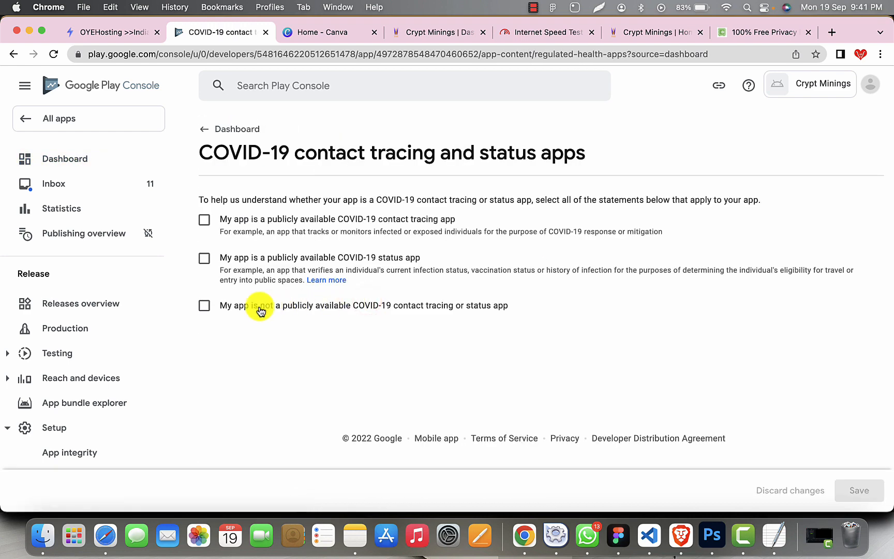
pyautogui.click(237, 309)
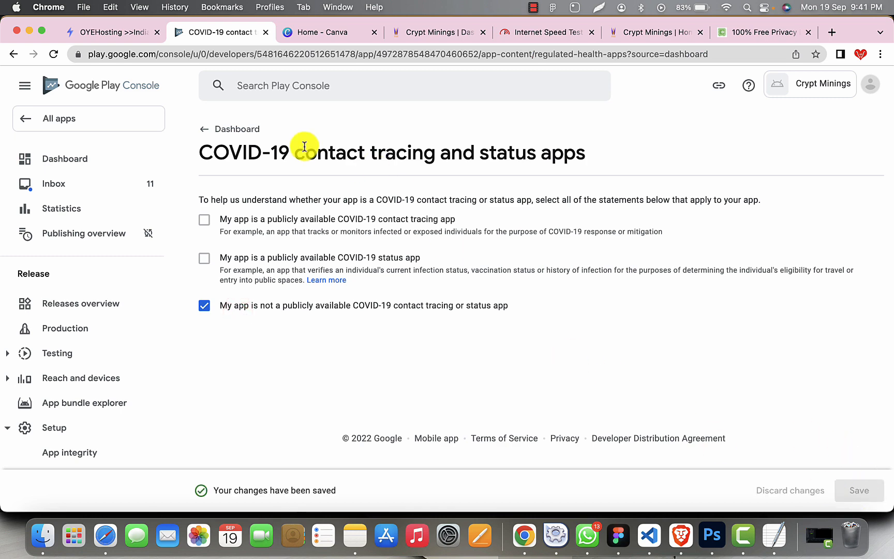
# Open the Data safety task from the dashboard, continue past the overview and answer Yes to collecting or sharing required user data types.
pyautogui.click(247, 128)
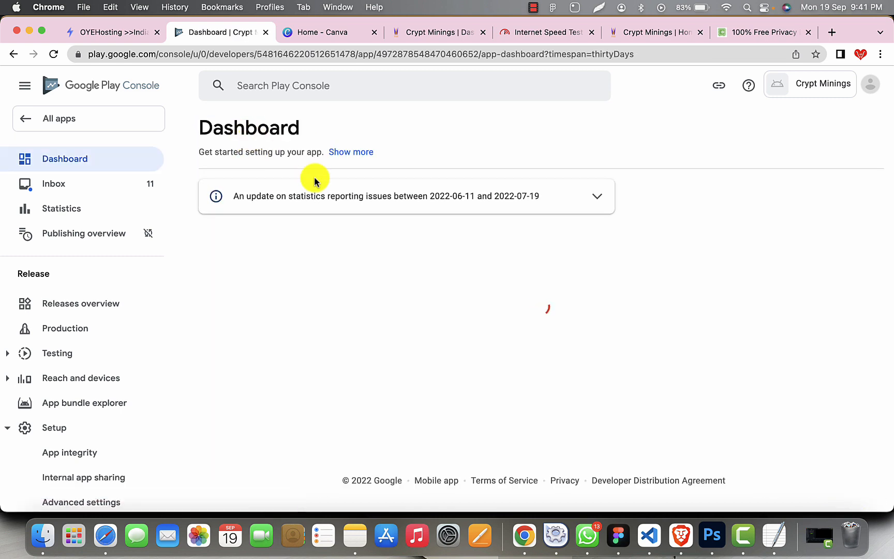
pyautogui.scroll(-6, 365, 276)
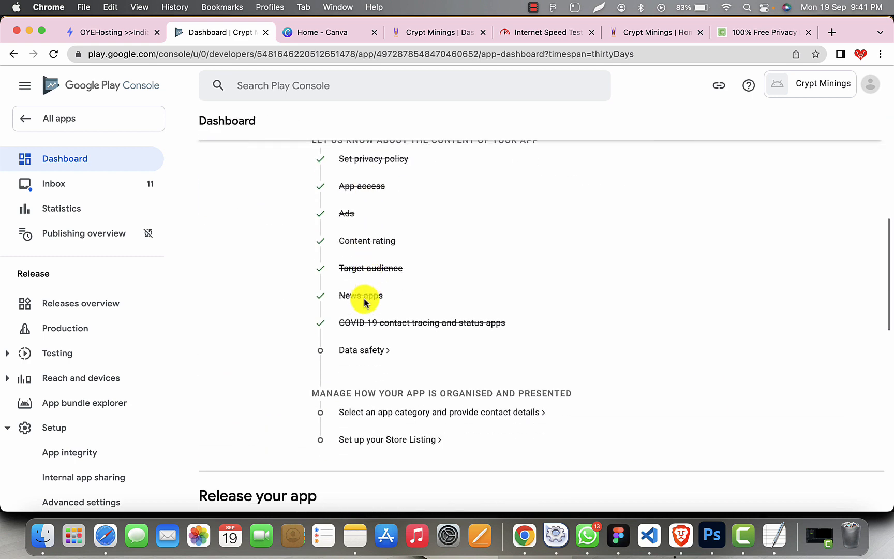
pyautogui.click(361, 351)
pyautogui.scroll(-5, 281, 385)
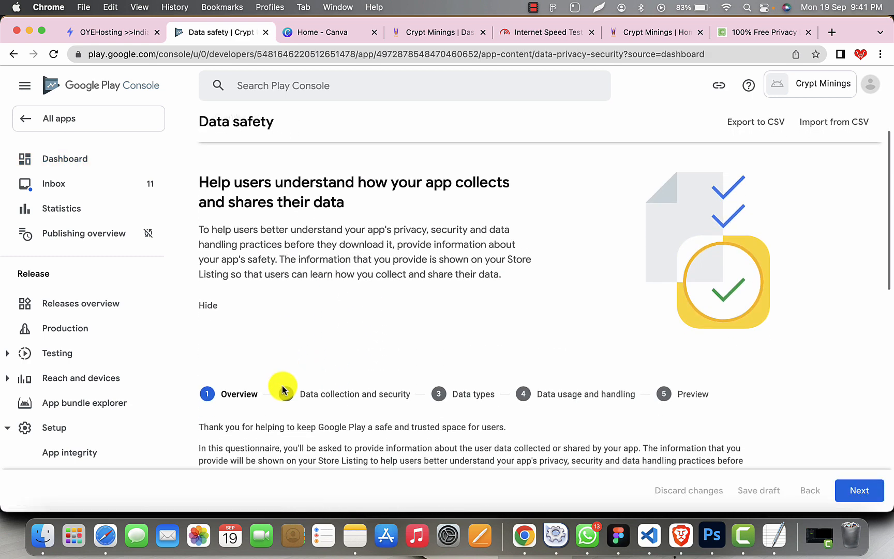
pyautogui.scroll(-10, 282, 385)
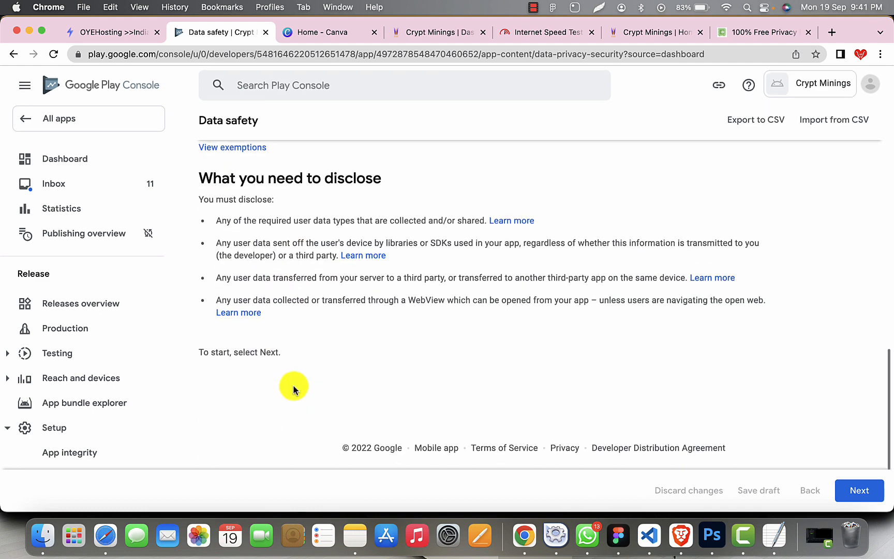
pyautogui.click(859, 489)
pyautogui.scroll(-1, 465, 373)
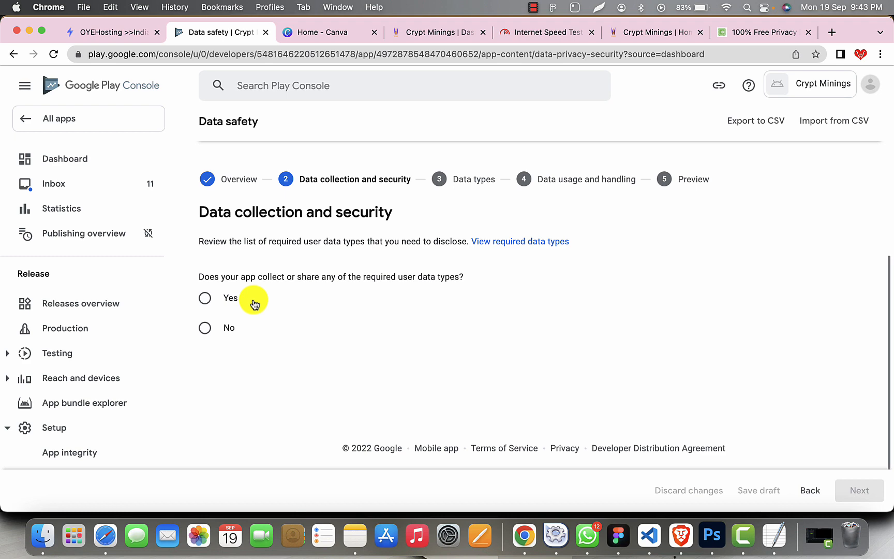
pyautogui.click(230, 299)
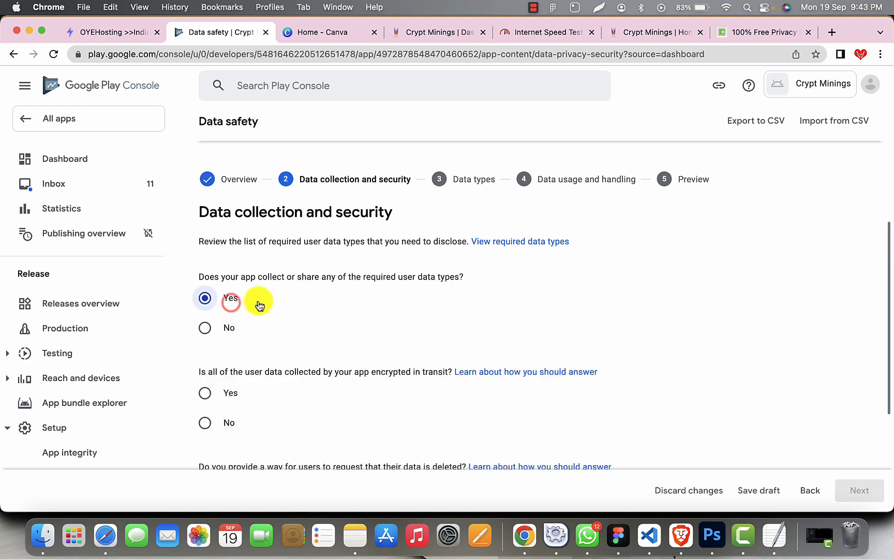
# Review the Data safety form's Store Listing preview, covering data shared, data collected and security practices.
pyautogui.scroll(-3, 286, 338)
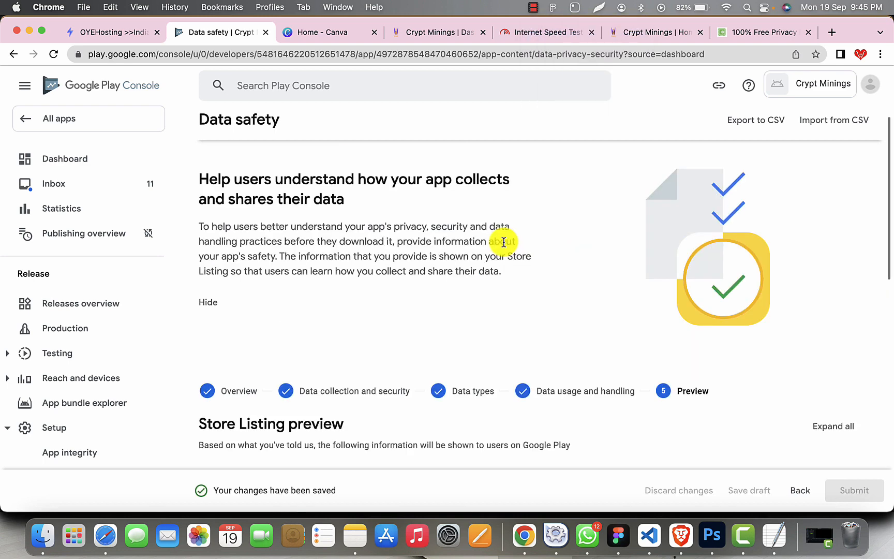
pyautogui.scroll(-15, 503, 241)
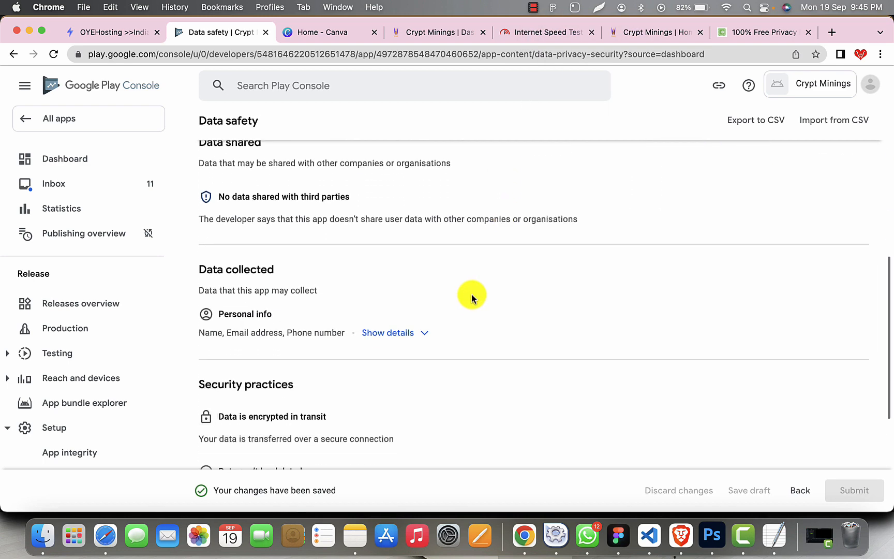
pyautogui.scroll(15, 472, 298)
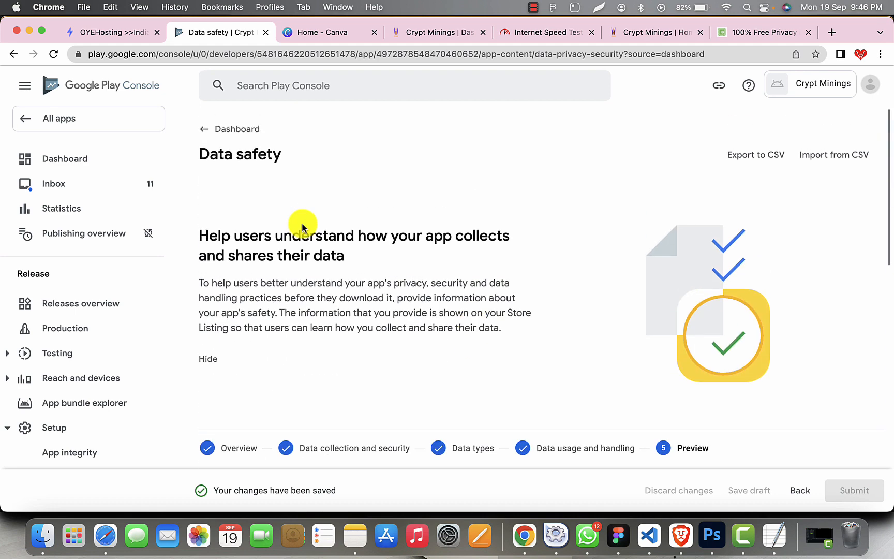
# Return from Data safety to the dashboard and open the task for selecting an app category and providing contact details.
pyautogui.click(230, 137)
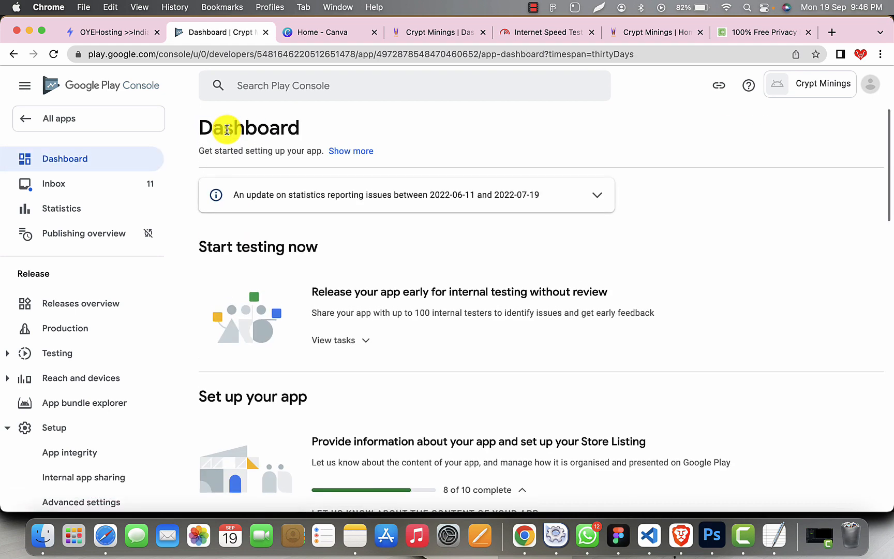
pyautogui.scroll(-8, 449, 347)
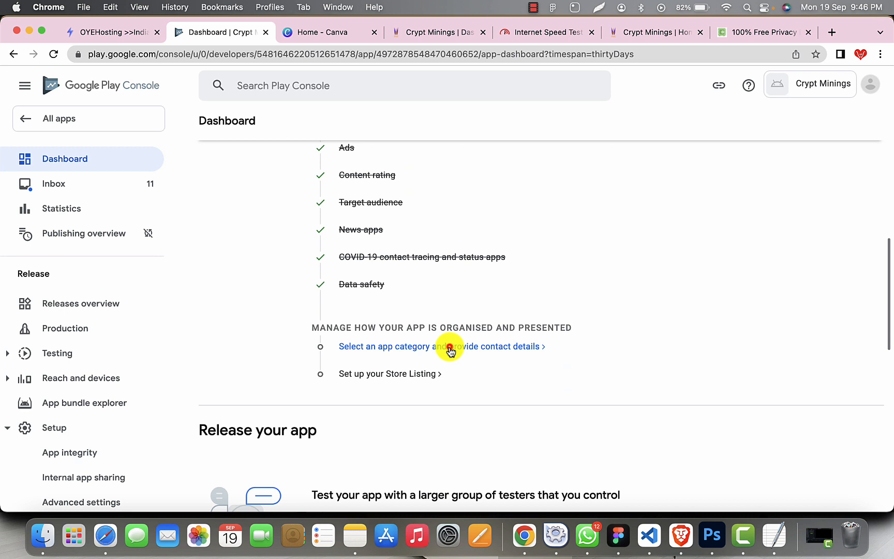
pyautogui.click(449, 347)
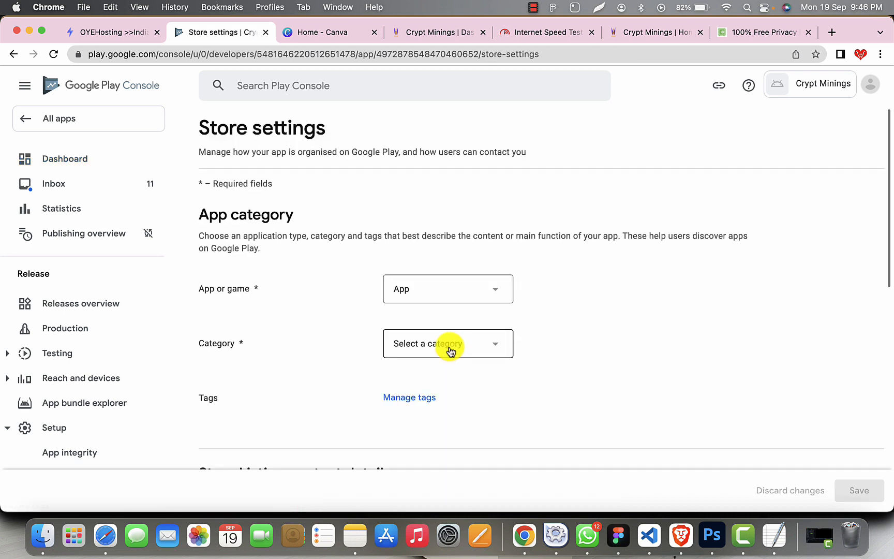
# Set the app category to Productivity, fill in the required contact details and save the store settings.
pyautogui.scroll(-3, 547, 313)
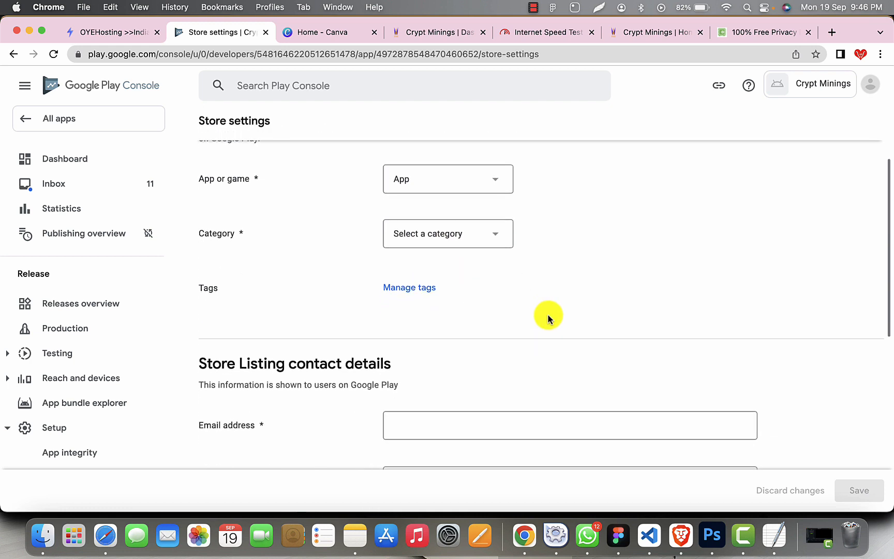
pyautogui.click(452, 246)
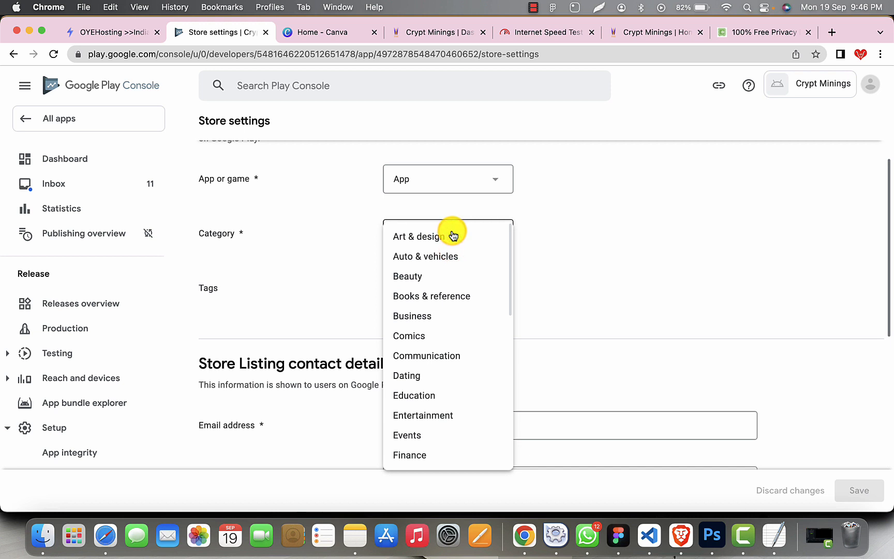
pyautogui.scroll(-2, 463, 335)
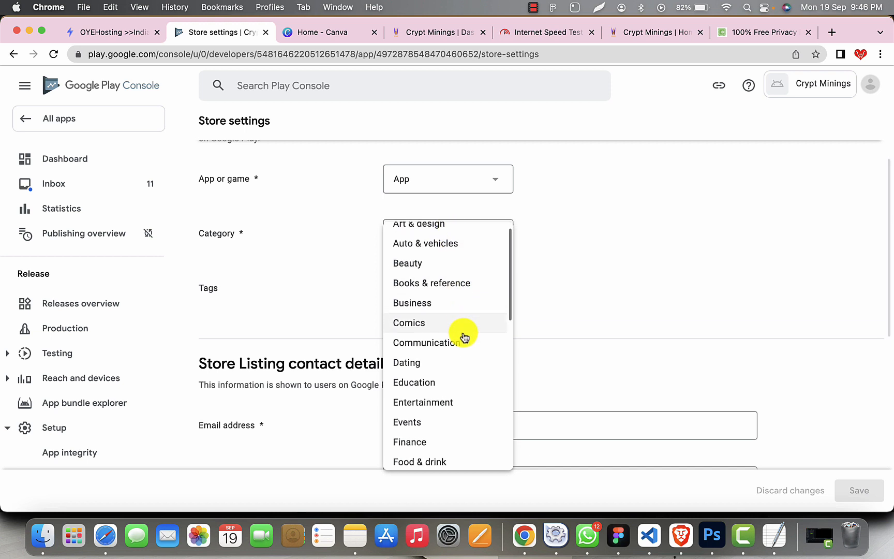
pyautogui.scroll(-2, 464, 338)
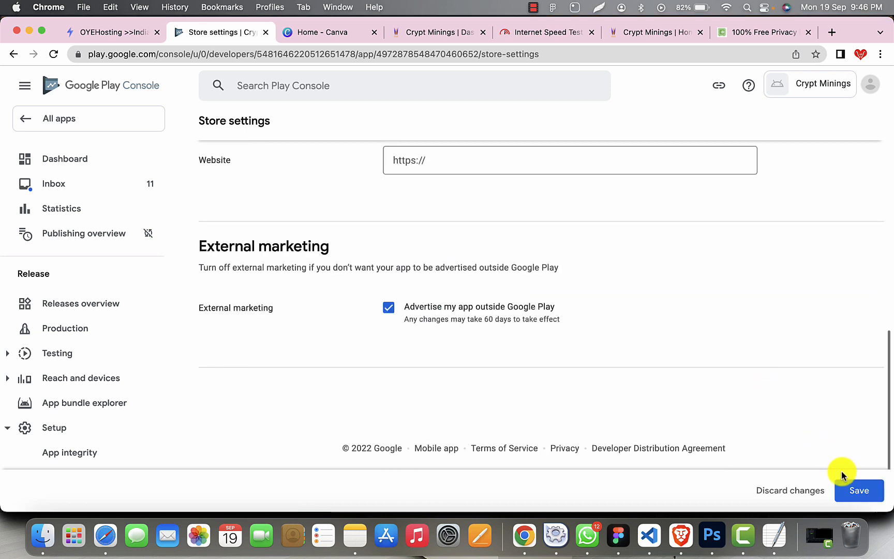
pyautogui.click(854, 491)
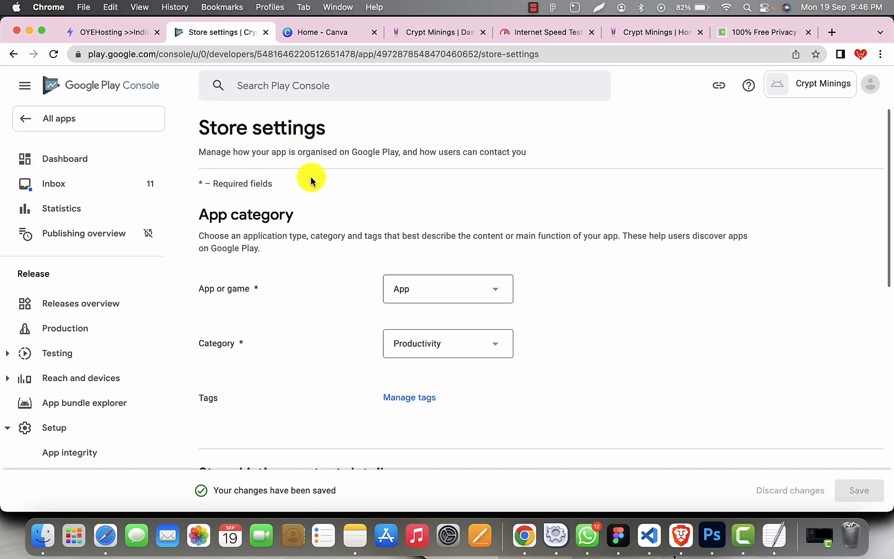
# Go back to the dashboard's setup tasks and open the Store Listing setup.
pyautogui.click(57, 167)
pyautogui.scroll(-8, 327, 303)
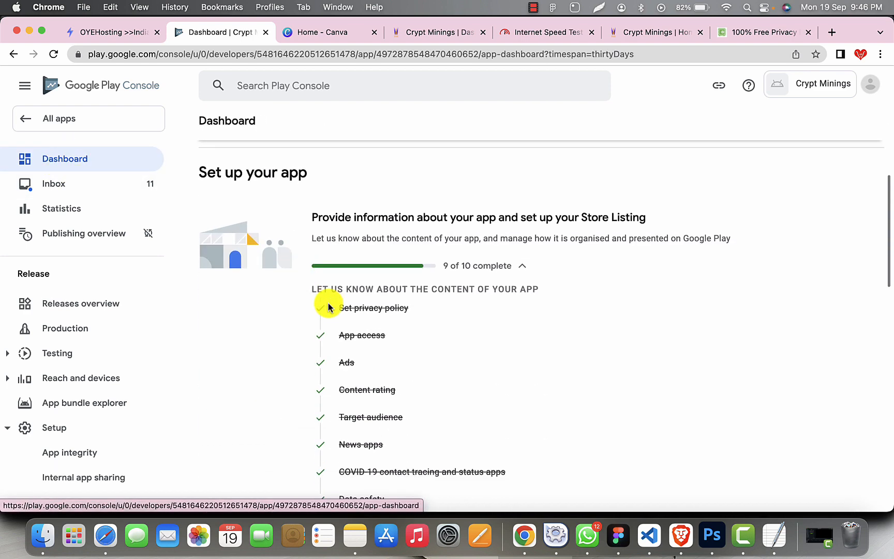
pyautogui.scroll(-2, 328, 303)
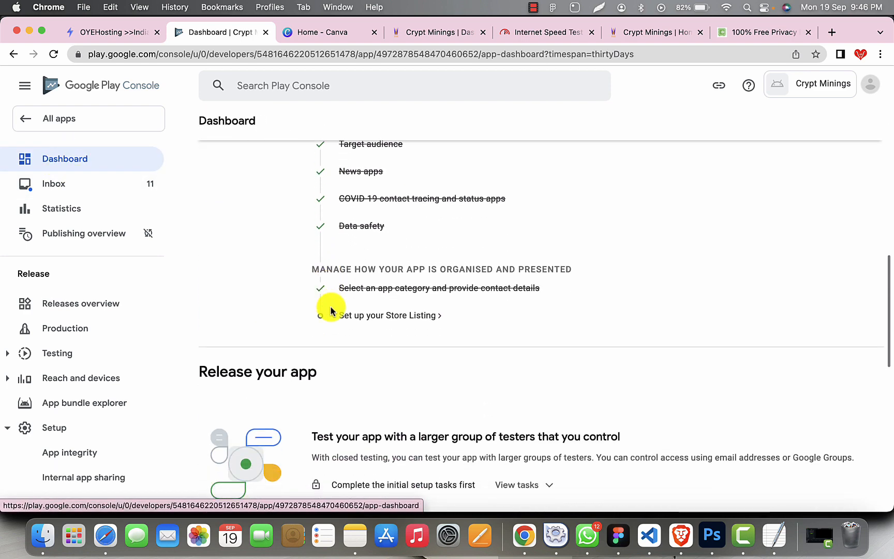
pyautogui.click(376, 319)
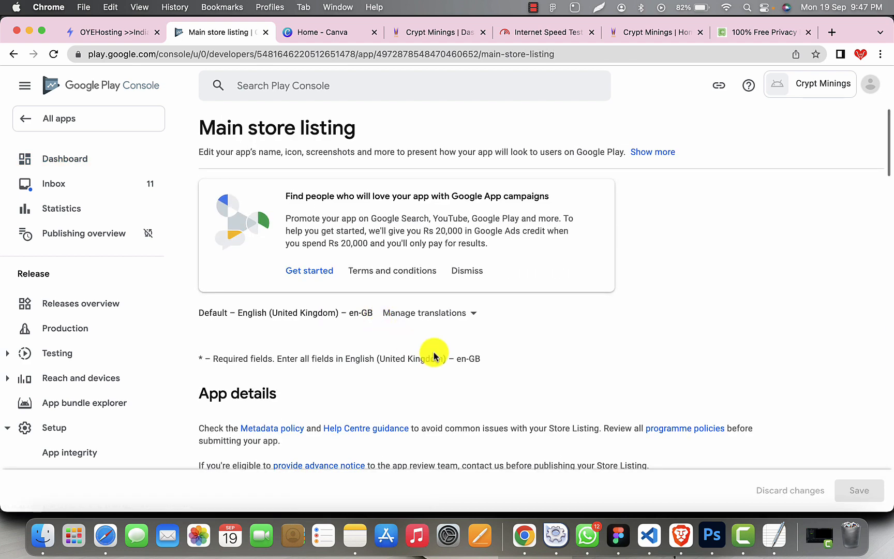
# Copy the short description from the TextEdit notes into the listing: "CryptMinings is Simple & Secure way to enter in Crypt Minings".
pyautogui.scroll(-5, 433, 354)
pyautogui.scroll(-2, 419, 299)
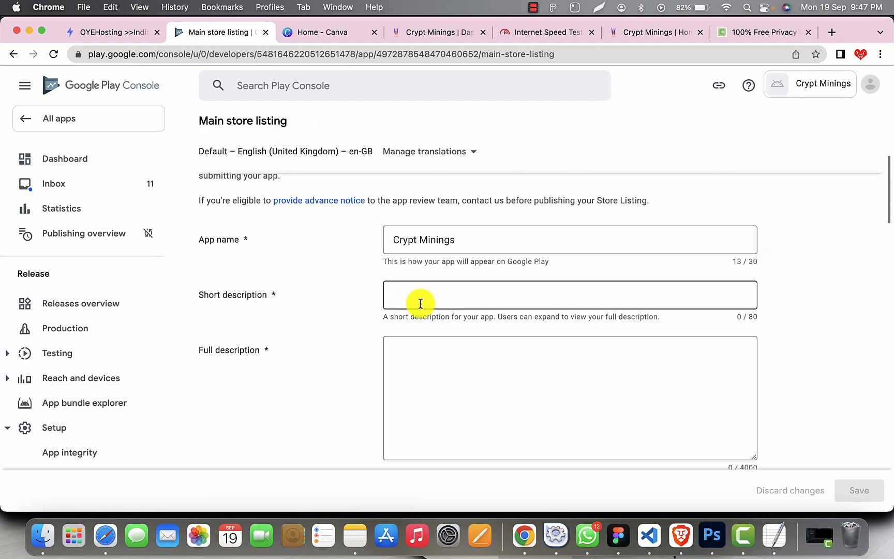
pyautogui.click(475, 286)
pyautogui.press('super+Tab')
pyautogui.press('super+Tab')
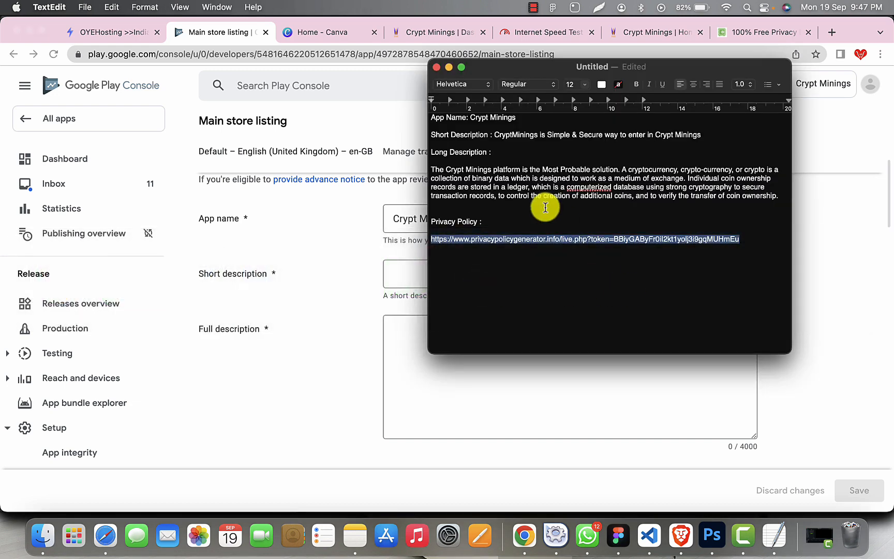
pyautogui.click(545, 208)
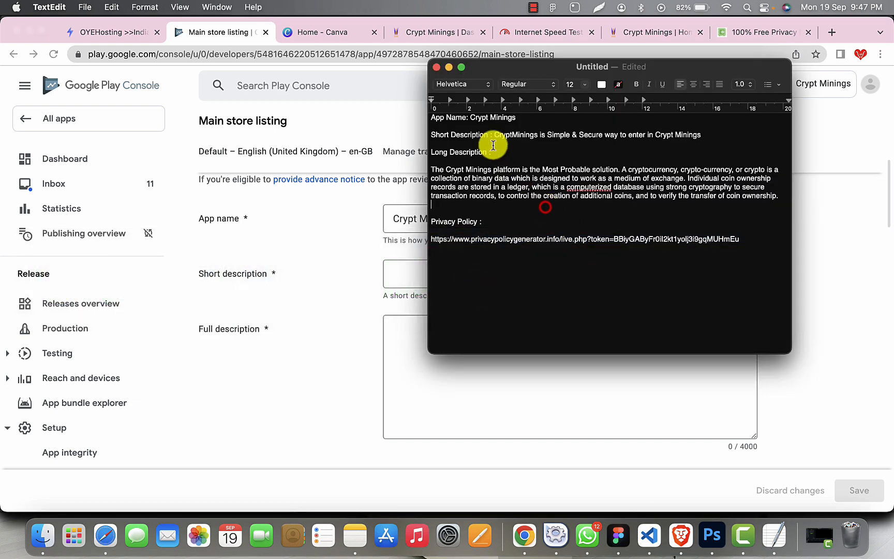
pyautogui.moveTo(494, 135); pyautogui.dragTo(704, 134)
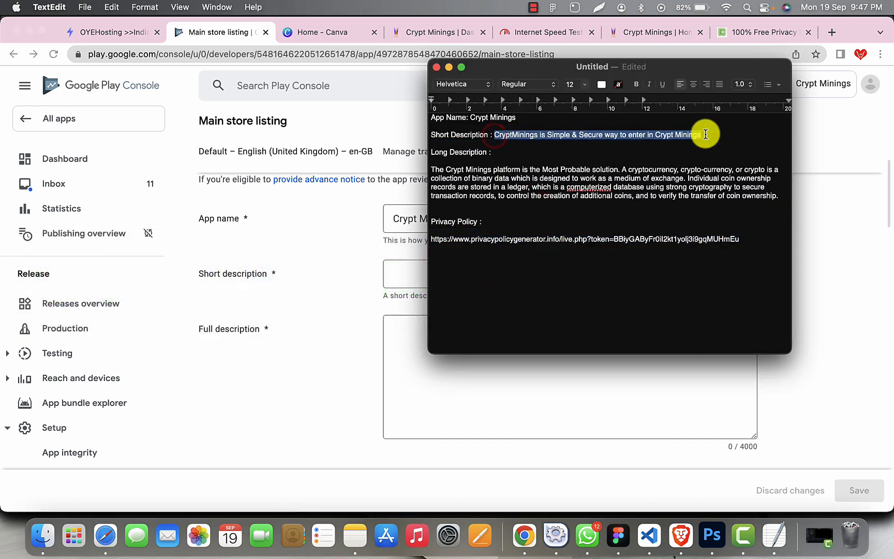
pyautogui.press('super+c')
pyautogui.click(409, 267)
pyautogui.press('super+v')
# Copy the long description paragraph about the Crypt Minings platform from the TextEdit notes into the listing's full description.
pyautogui.click(430, 353)
pyautogui.press('super+Tab')
pyautogui.click(514, 206)
pyautogui.moveTo(432, 171); pyautogui.dragTo(777, 196)
pyautogui.press('super+c')
pyautogui.press('super+Tab')
pyautogui.press('super+v')
pyautogui.rightClick(343, 343)
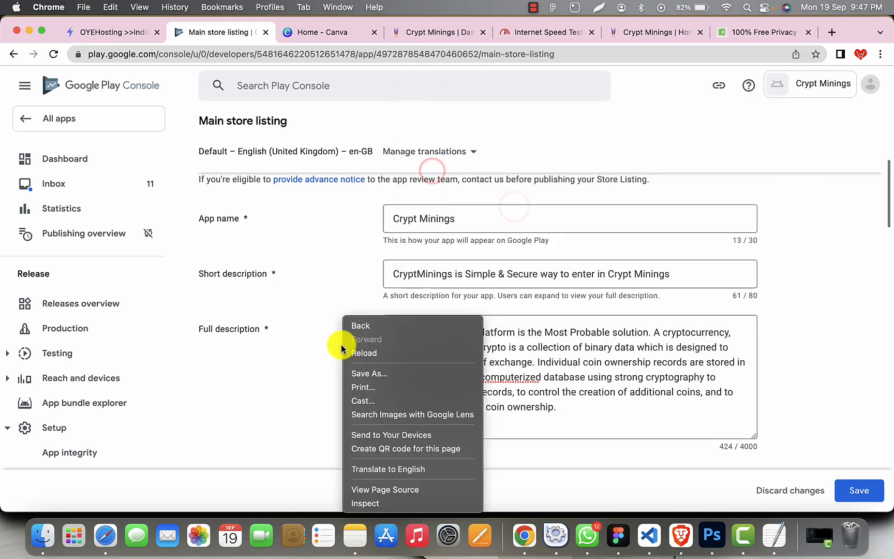
# Check the required app icon dimensions and upload logo.png from the Cryptmining folder as the app icon.
pyautogui.scroll(-10, 426, 343)
pyautogui.scroll(-1, 429, 341)
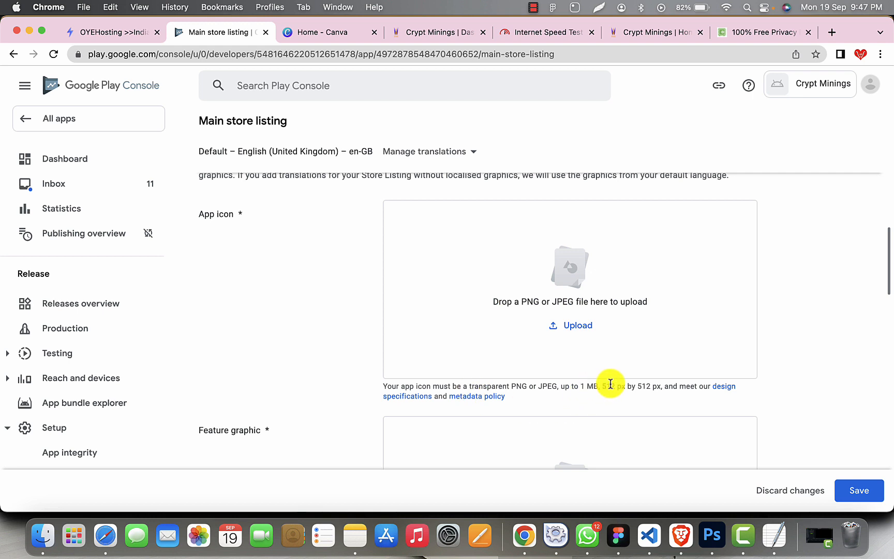
pyautogui.moveTo(603, 386); pyautogui.dragTo(647, 389)
pyautogui.moveTo(578, 387); pyautogui.dragTo(587, 387)
pyautogui.click(367, 300)
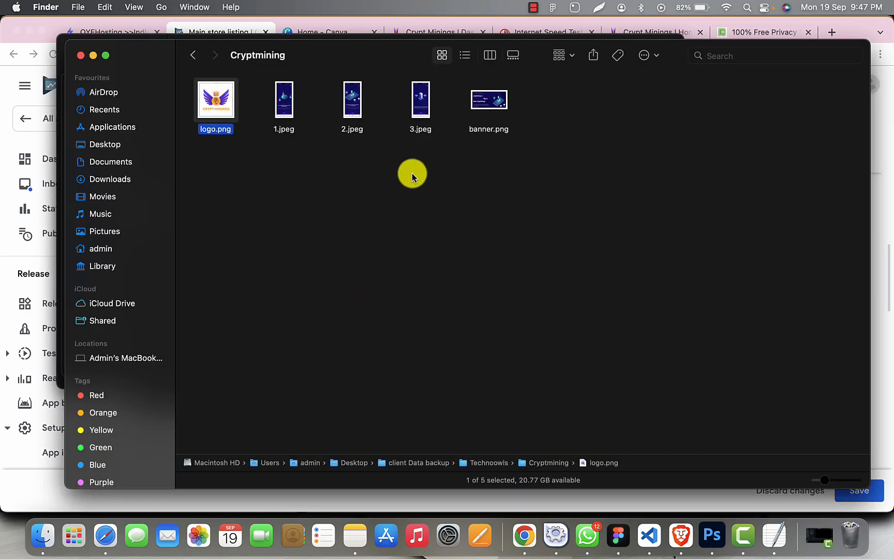
pyautogui.moveTo(869, 484); pyautogui.dragTo(744, 413)
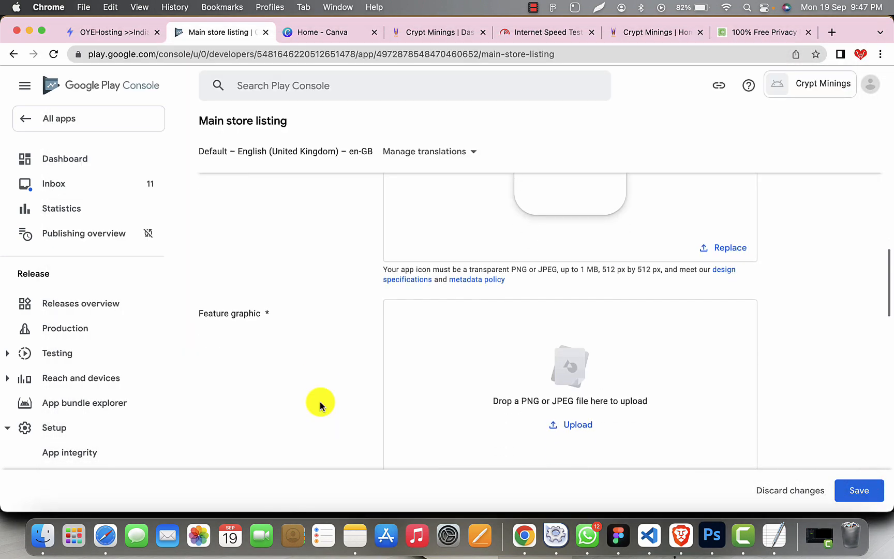
# Check the required feature graphic dimensions and upload banner.png from the Cryptmining folder as the feature graphic.
pyautogui.scroll(-3, 320, 403)
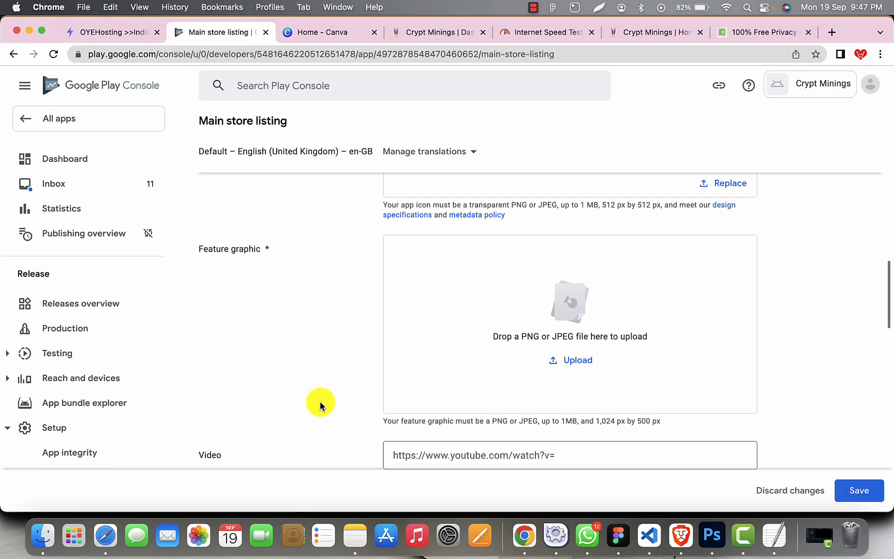
pyautogui.scroll(-2, 319, 404)
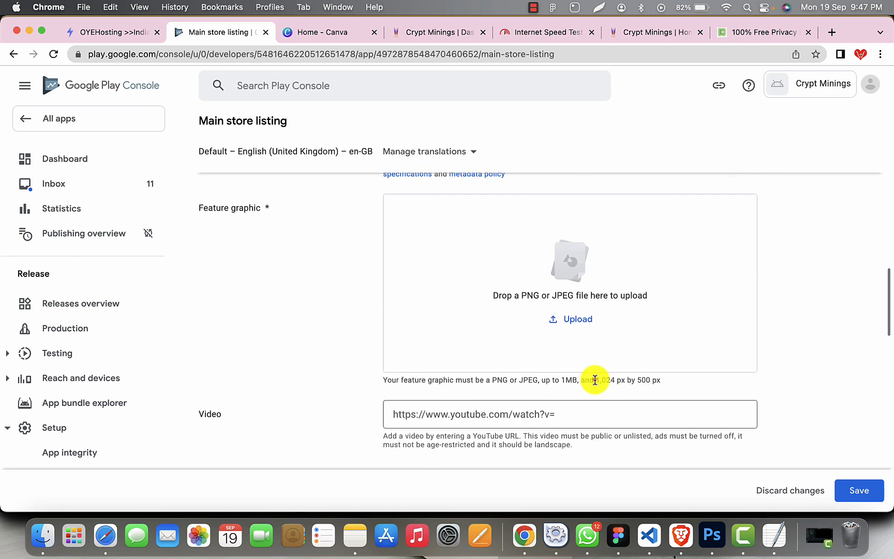
pyautogui.moveTo(595, 380); pyautogui.dragTo(648, 380)
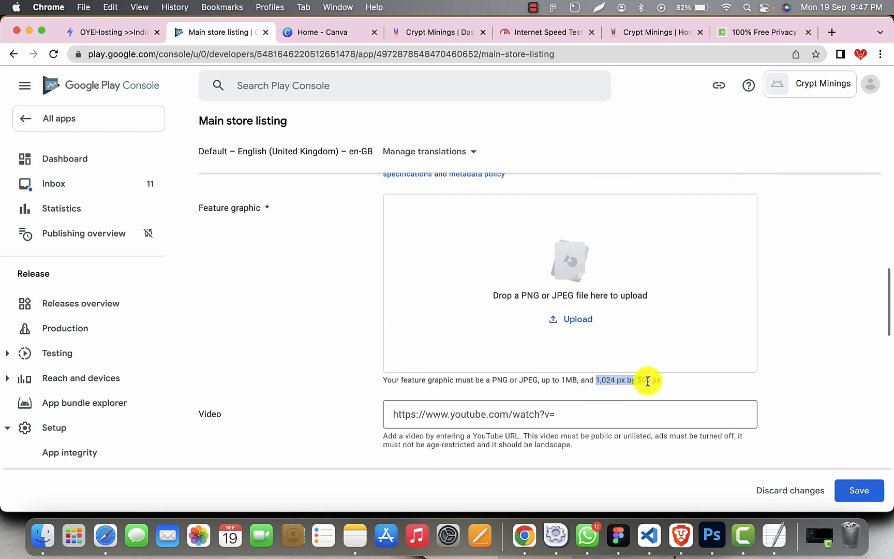
pyautogui.click(688, 384)
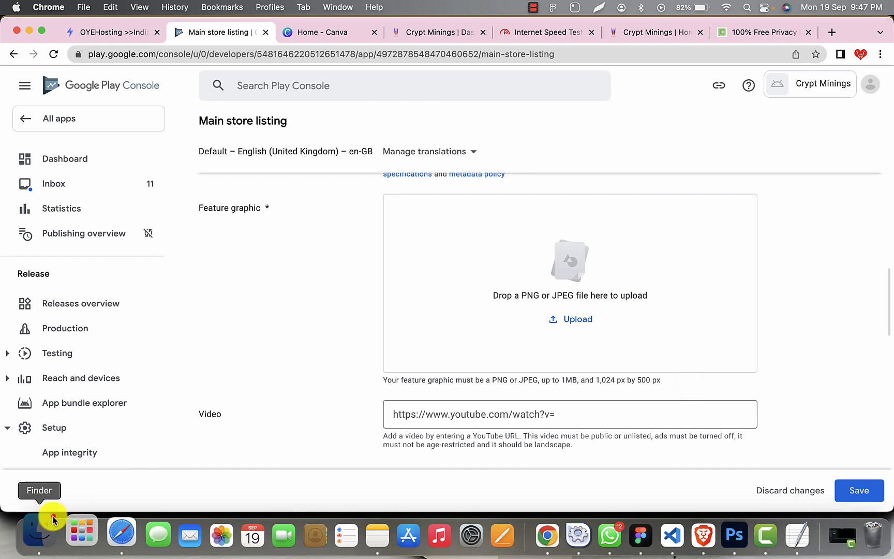
pyautogui.click(51, 520)
pyautogui.moveTo(485, 107); pyautogui.dragTo(693, 372)
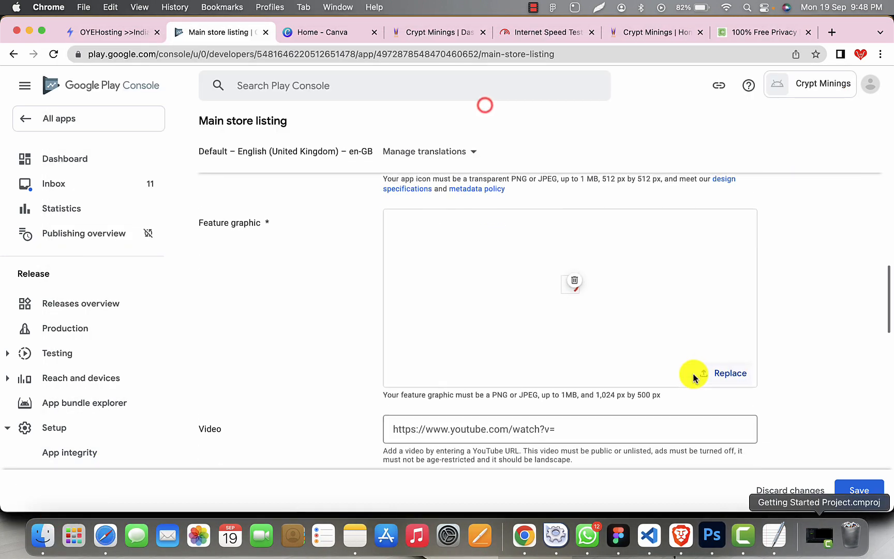
# Review the phone screenshot requirements and add the phone screenshots from the Cryptmining folder.
pyautogui.scroll(-5, 692, 372)
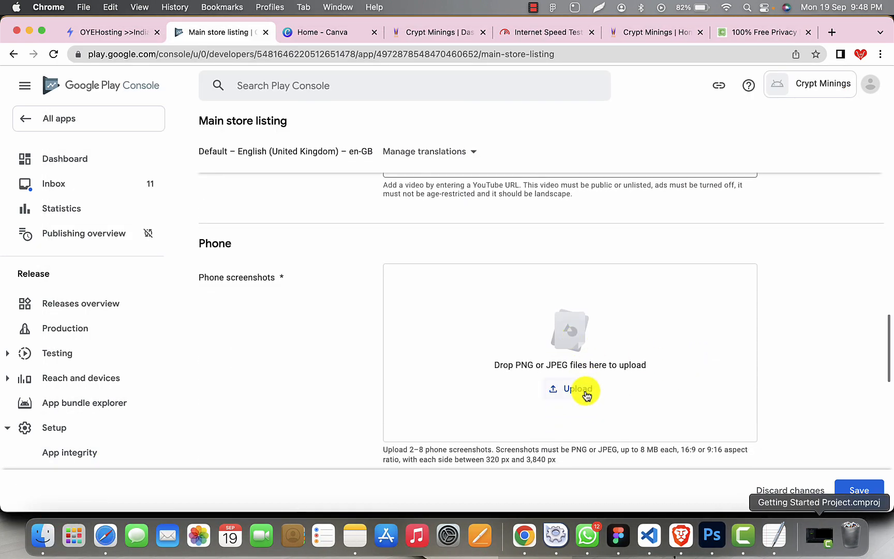
pyautogui.click(586, 394)
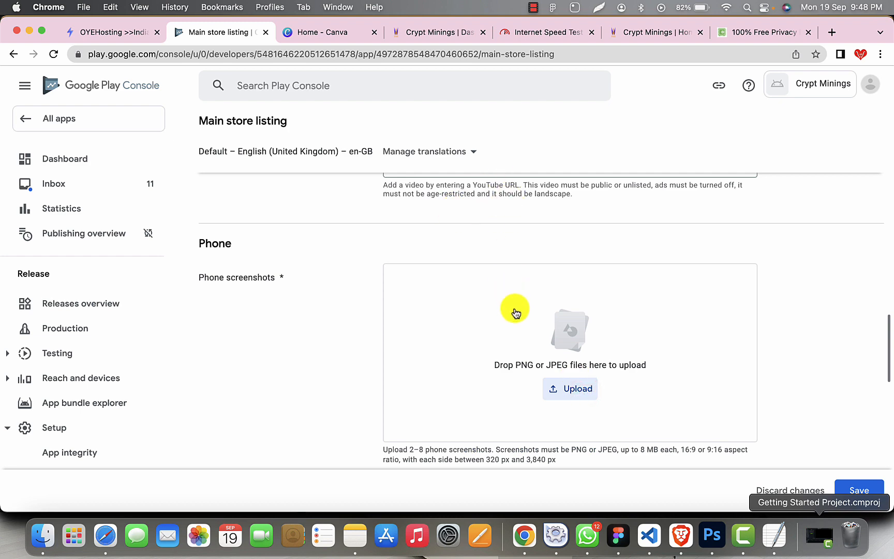
pyautogui.press('Escape')
pyautogui.scroll(-1, 514, 419)
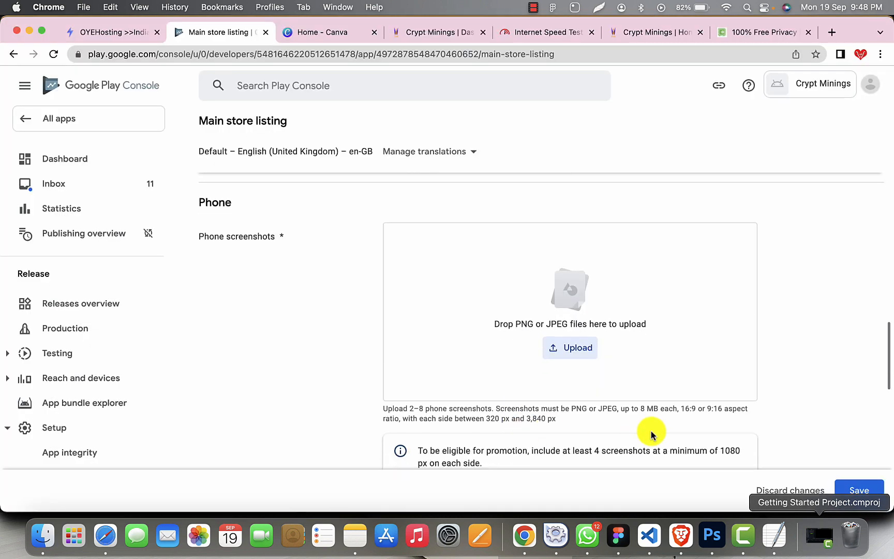
pyautogui.click(680, 408)
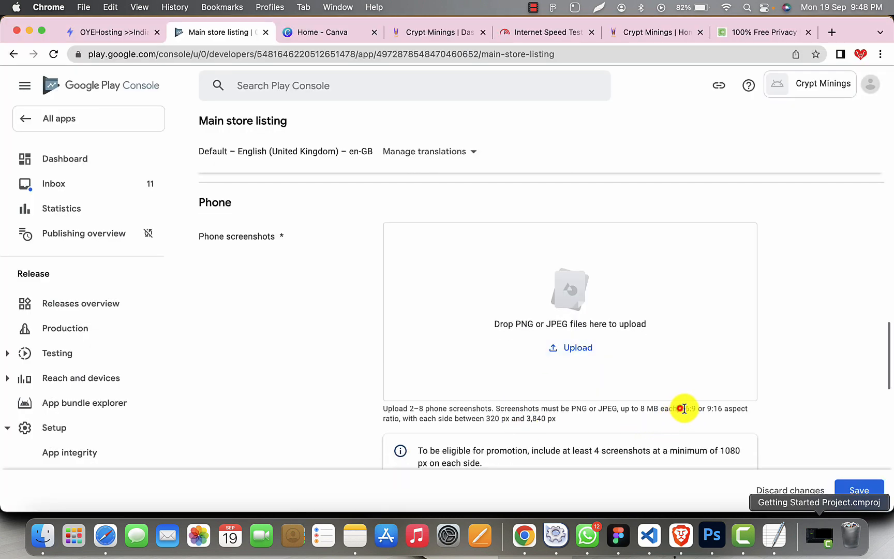
pyautogui.click(516, 420)
pyautogui.click(407, 410)
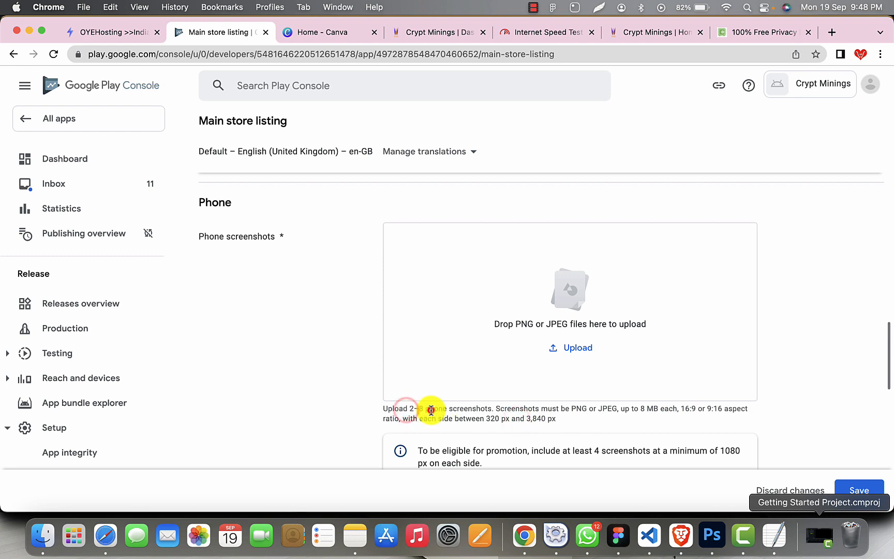
pyautogui.click(431, 410)
pyautogui.click(32, 516)
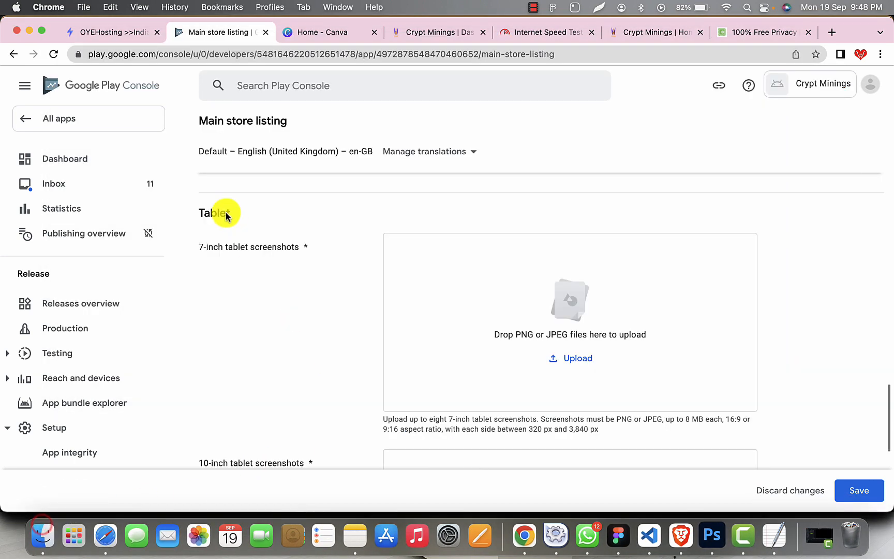
# Save the main store listing without adding tablet screenshots and return to the dashboard.
pyautogui.scroll(-10, 370, 351)
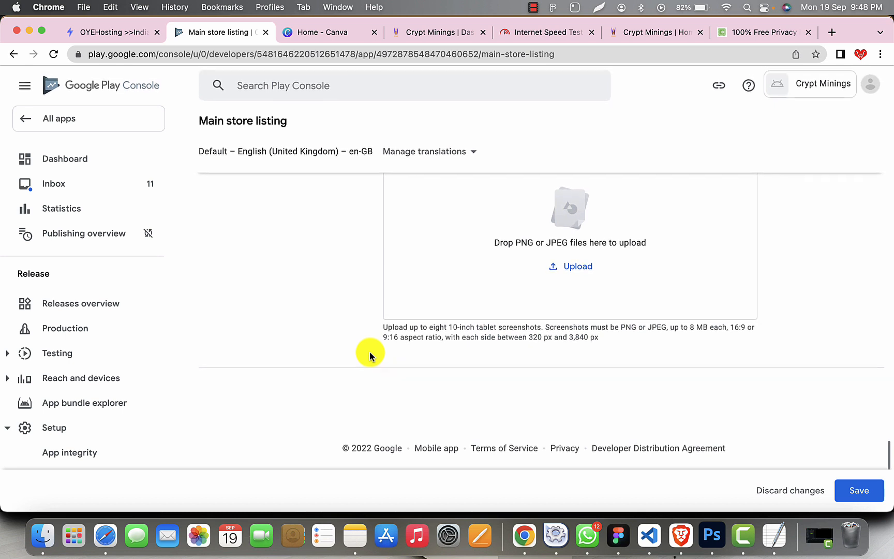
pyautogui.click(861, 487)
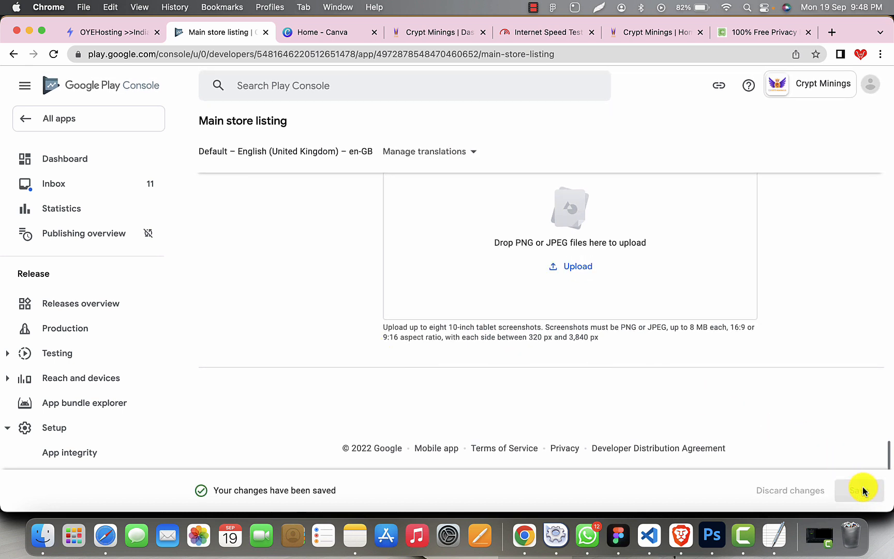
pyautogui.scroll(20, 823, 333)
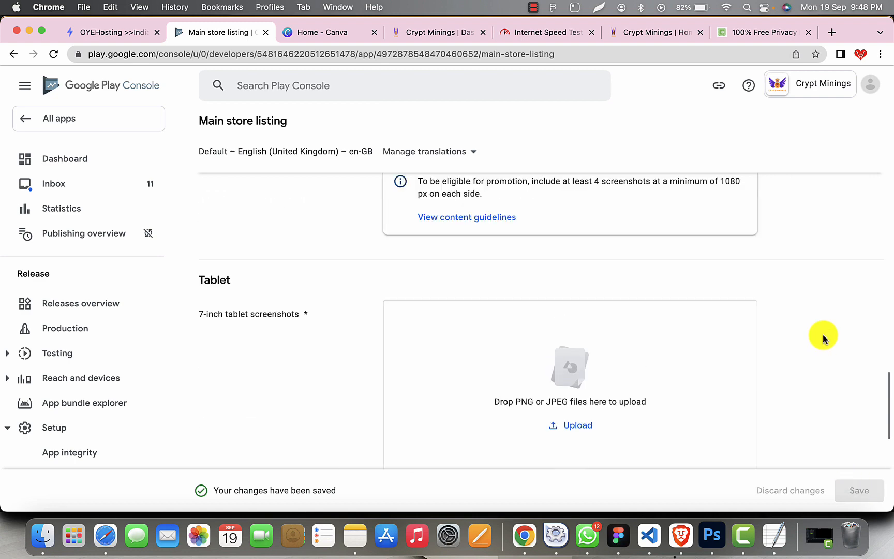
pyautogui.scroll(10, 260, 153)
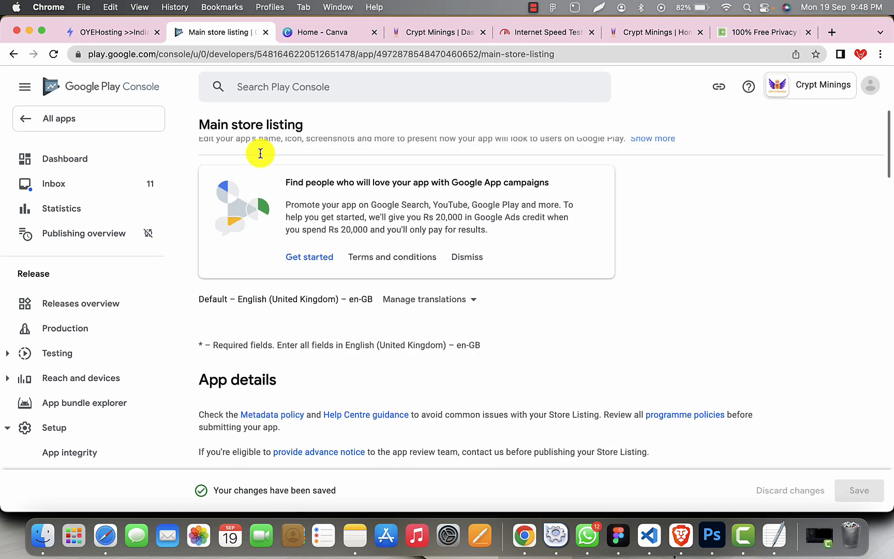
pyautogui.click(90, 163)
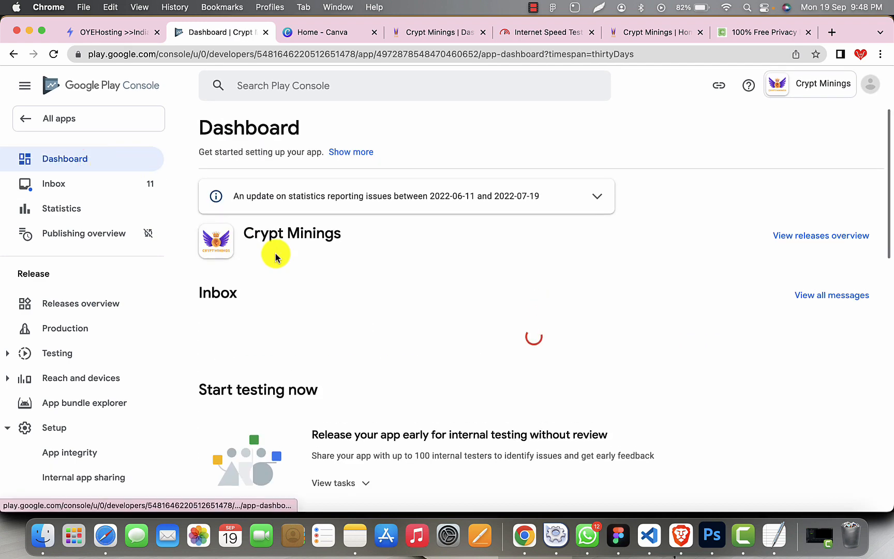
# Look through the dashboard's testing and release sections and expand the tasks for publishing the app on Google Play.
pyautogui.scroll(-5, 373, 301)
pyautogui.scroll(-2, 373, 298)
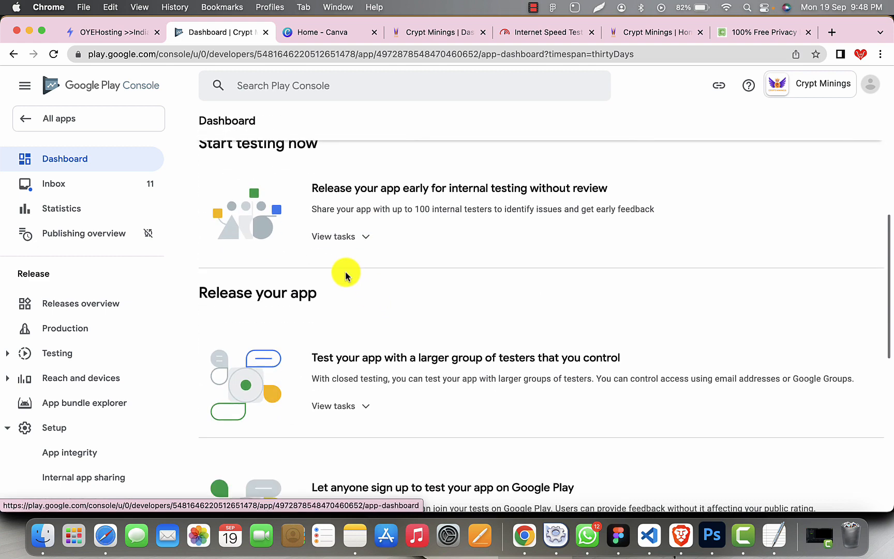
pyautogui.scroll(3, 371, 284)
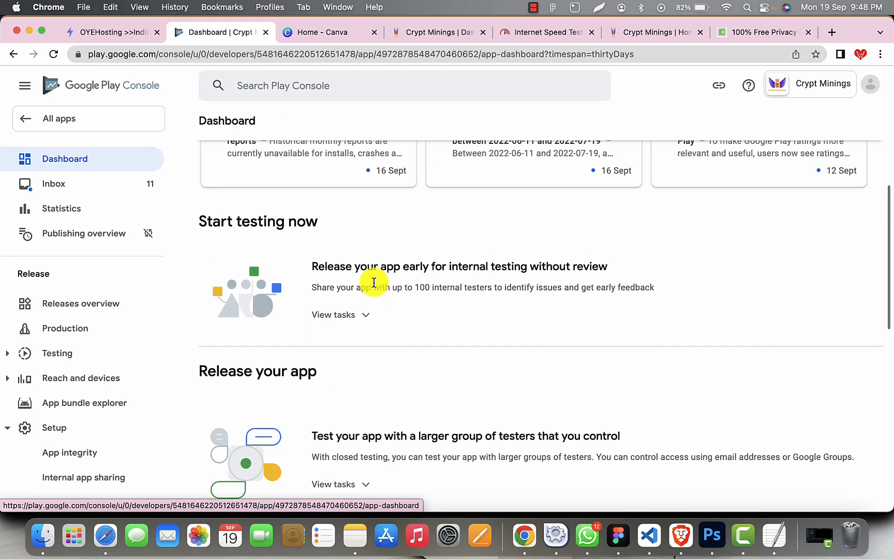
pyautogui.scroll(-9, 374, 283)
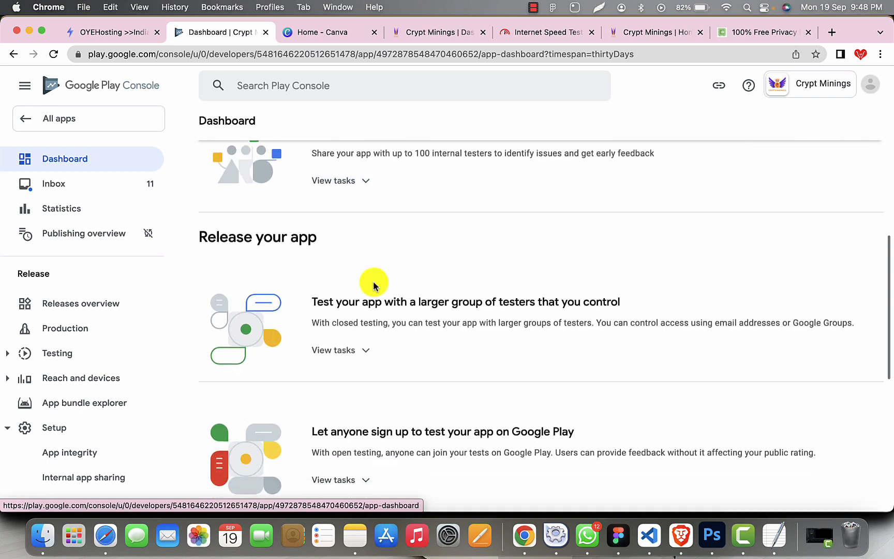
pyautogui.scroll(12, 375, 286)
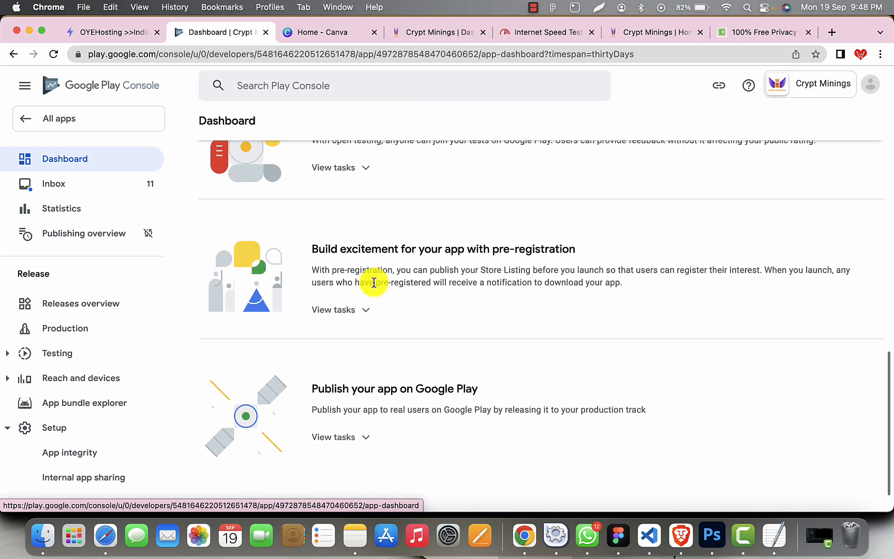
pyautogui.scroll(-7, 371, 283)
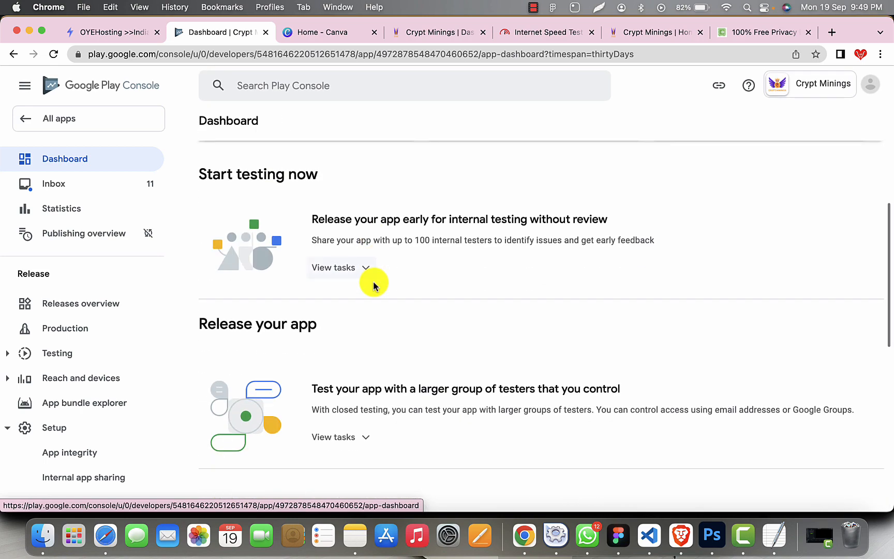
pyautogui.scroll(-6, 354, 346)
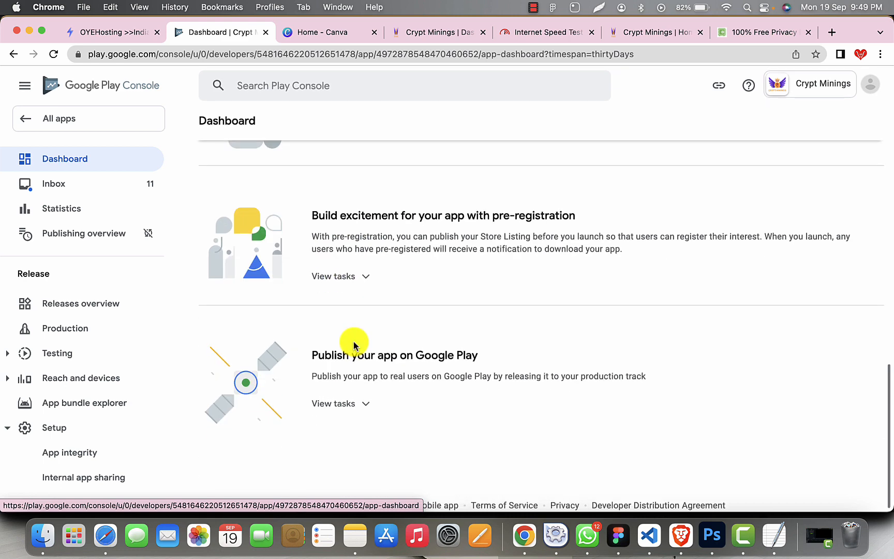
pyautogui.moveTo(325, 355); pyautogui.dragTo(455, 359)
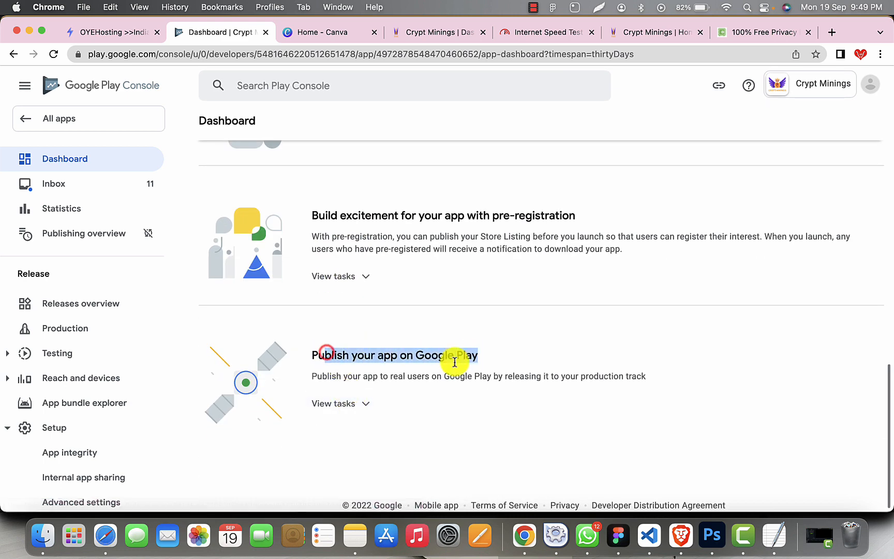
pyautogui.click(355, 403)
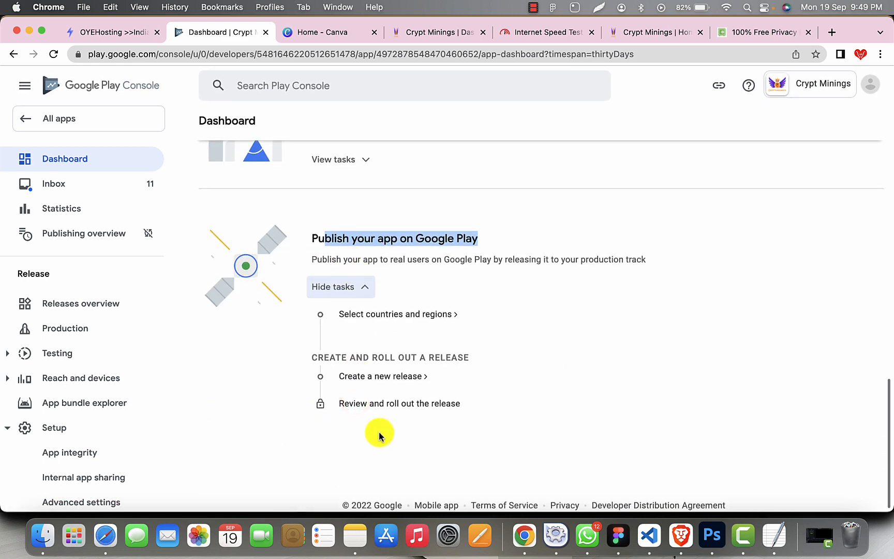
# Open the countries and regions task and add India to the Production track.
pyautogui.click(394, 314)
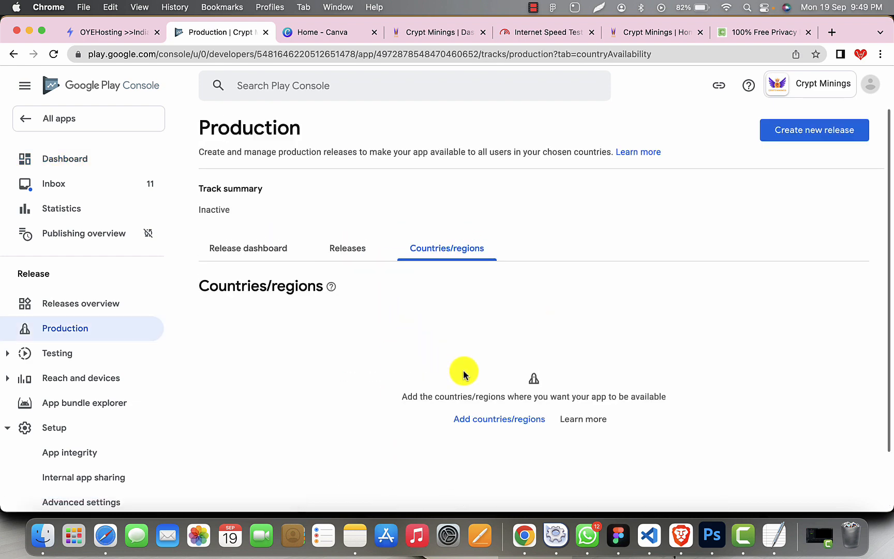
pyautogui.click(489, 419)
pyautogui.click(71, 230)
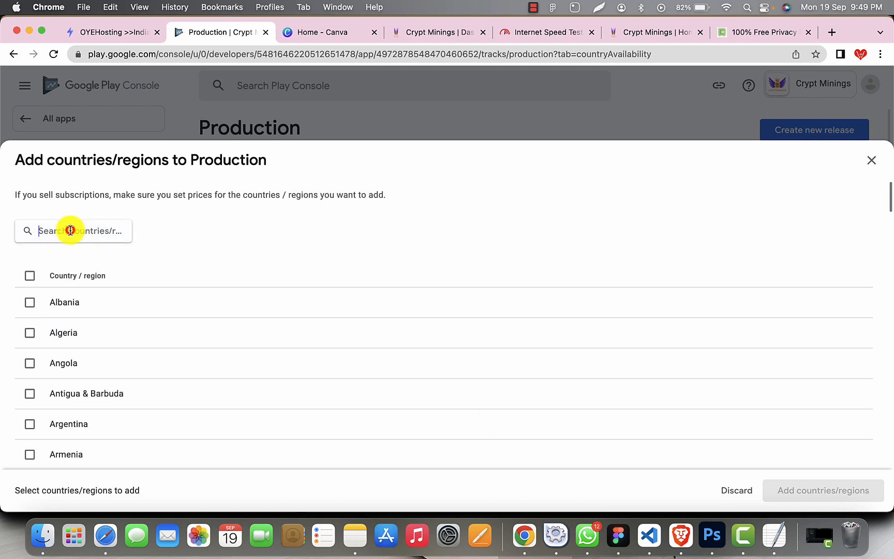
pyautogui.write('indi')
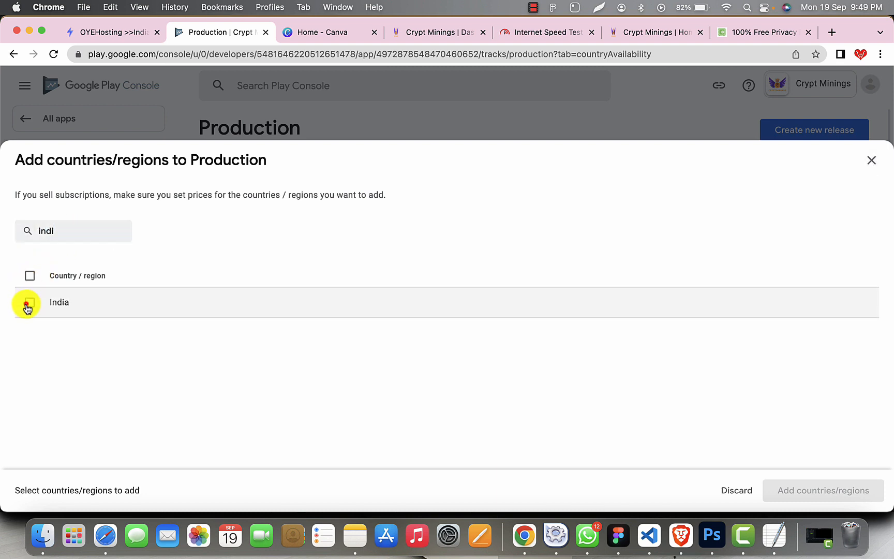
pyautogui.click(29, 302)
pyautogui.click(803, 490)
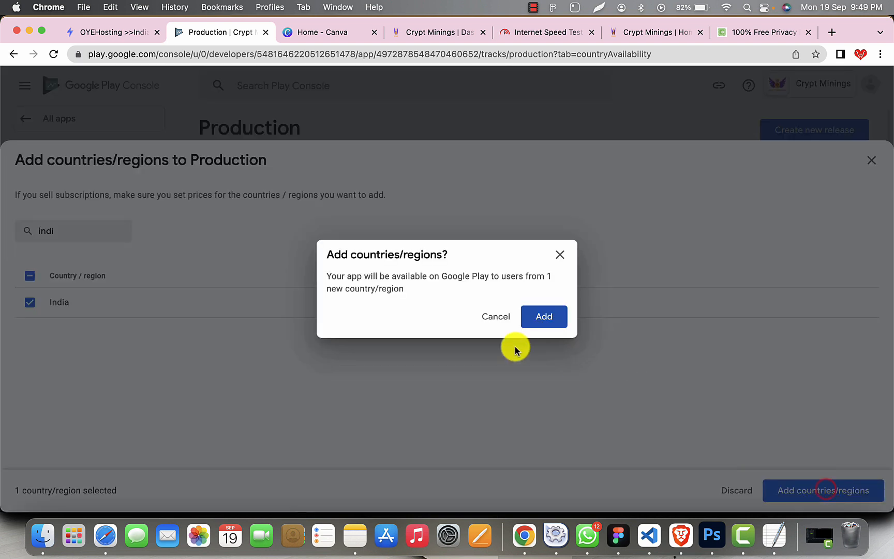
pyautogui.click(554, 315)
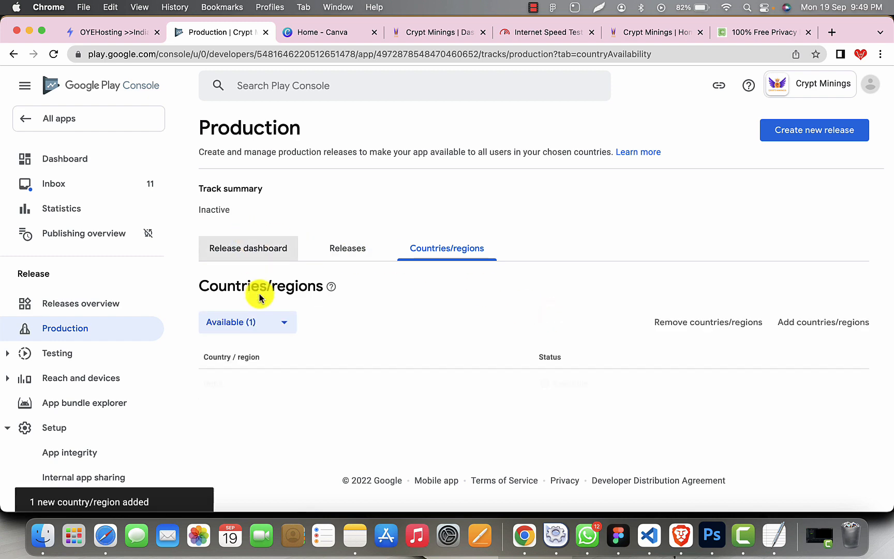
# Return to the dashboard and create a new production release from the Google Play publishing tasks.
pyautogui.click(89, 163)
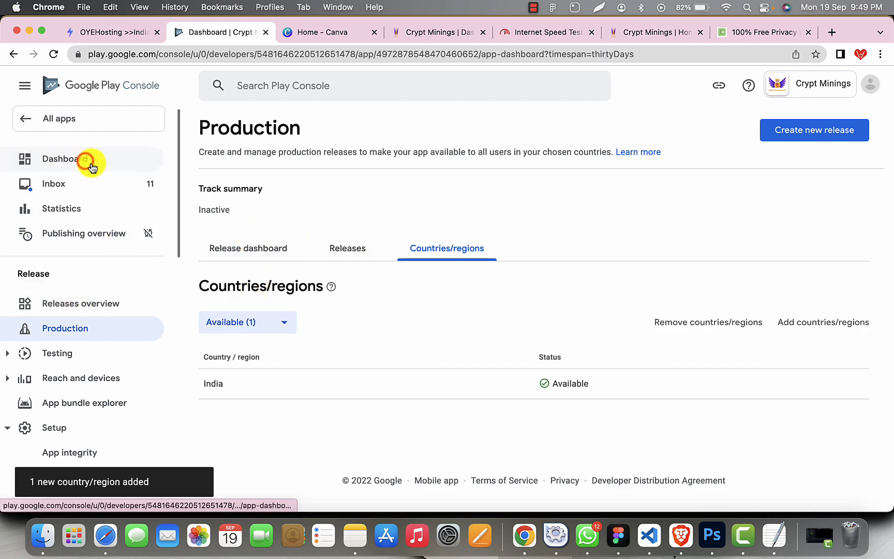
pyautogui.scroll(-10, 360, 339)
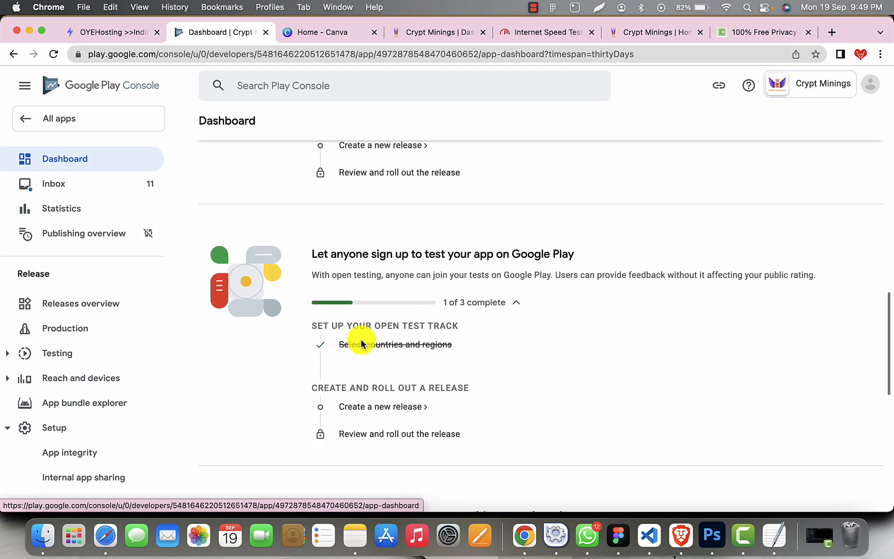
pyautogui.scroll(4, 361, 343)
pyautogui.hscroll(-6, 360, 344)
pyautogui.click(83, 164)
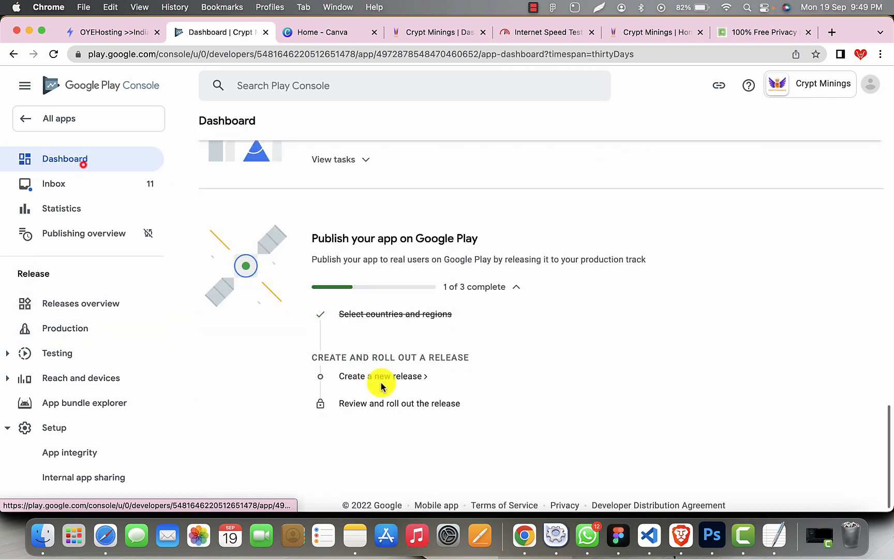
pyautogui.click(372, 381)
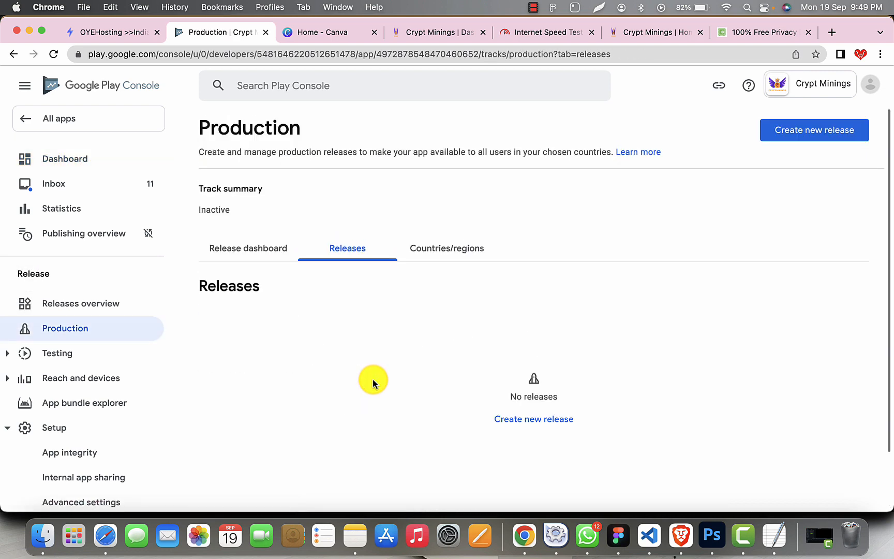
pyautogui.click(541, 420)
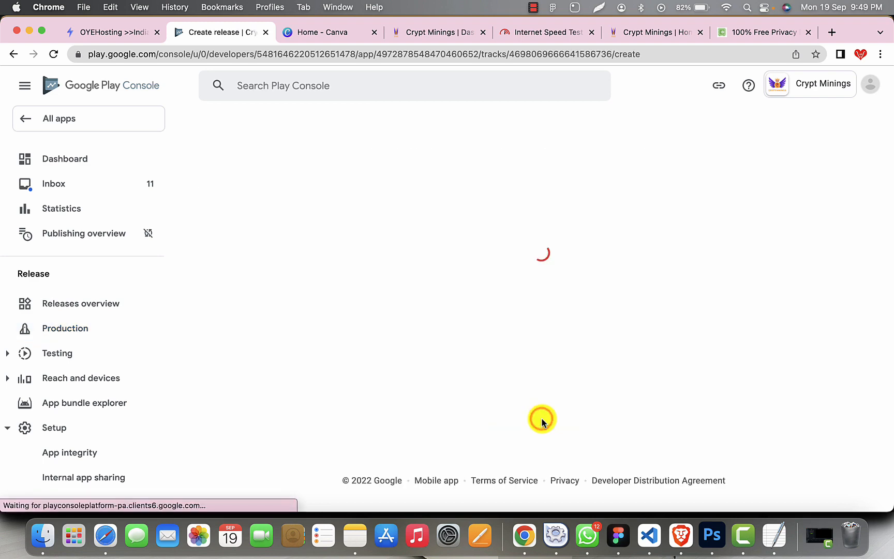
# Upload cryptminings.aab from the Cryptmining folder as the app bundle of the production release.
pyautogui.scroll(-3, 564, 307)
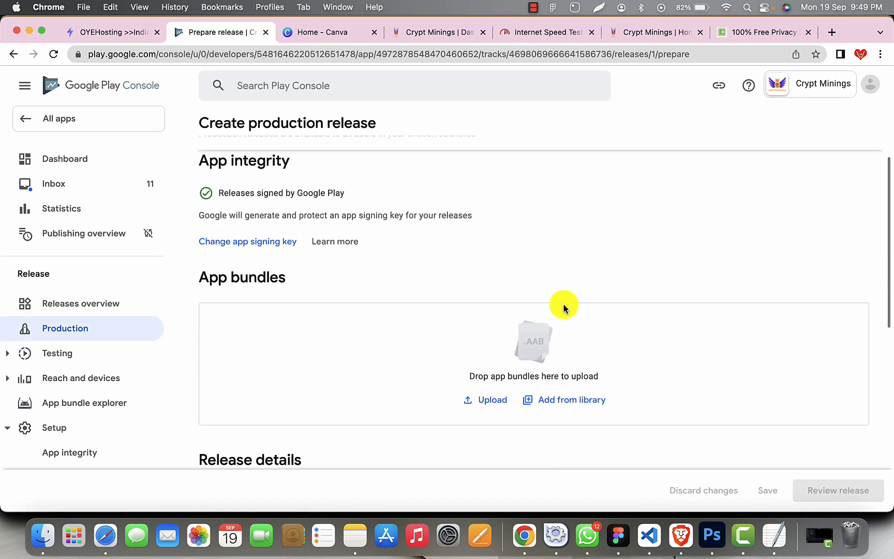
pyautogui.scroll(-2, 564, 306)
pyautogui.scroll(3, 535, 313)
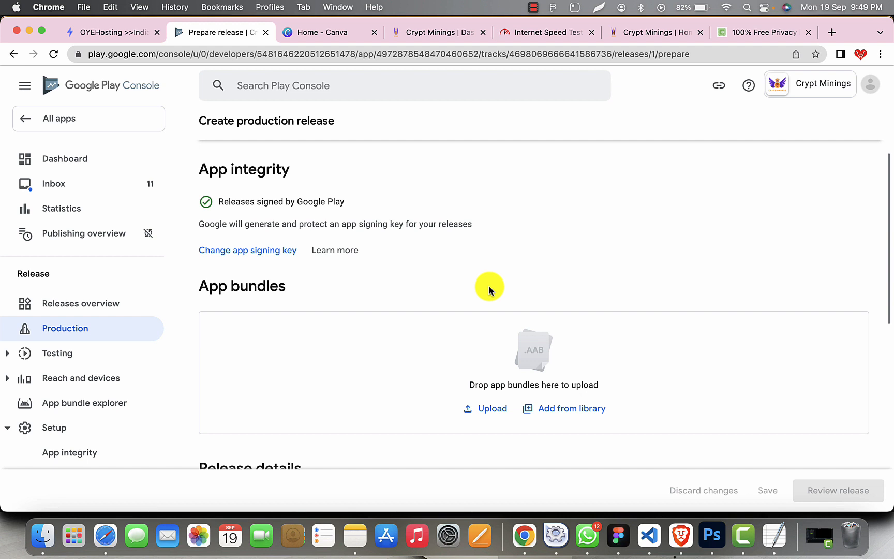
pyautogui.scroll(-2, 488, 288)
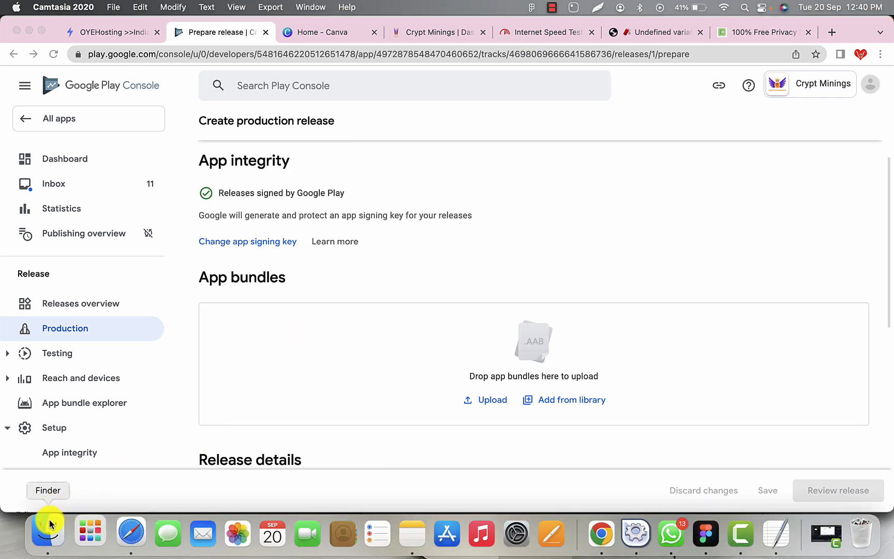
pyautogui.click(50, 525)
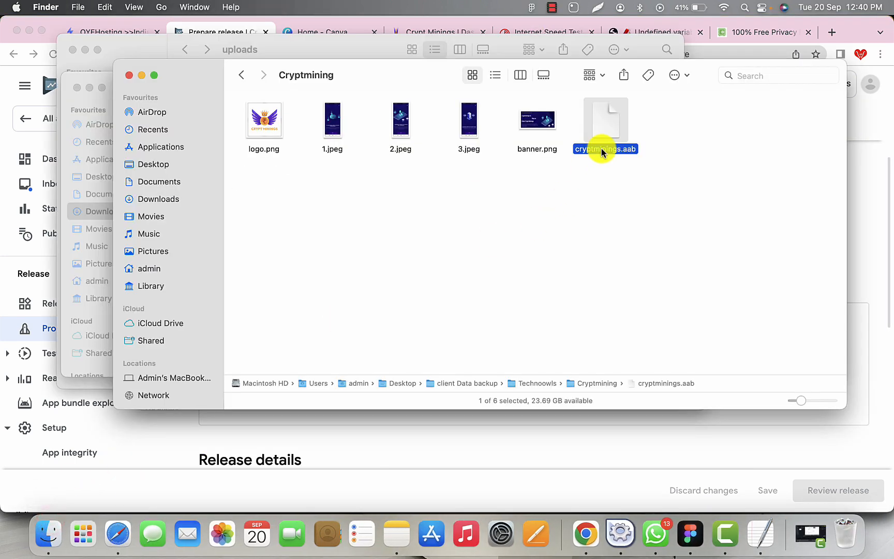
pyautogui.moveTo(610, 130); pyautogui.dragTo(576, 417)
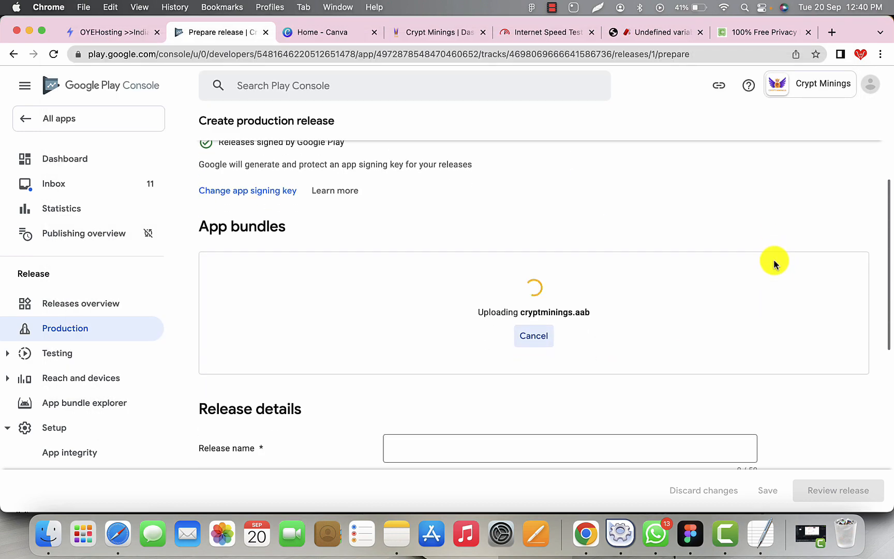
pyautogui.scroll(1, 774, 261)
pyautogui.scroll(-2, 774, 260)
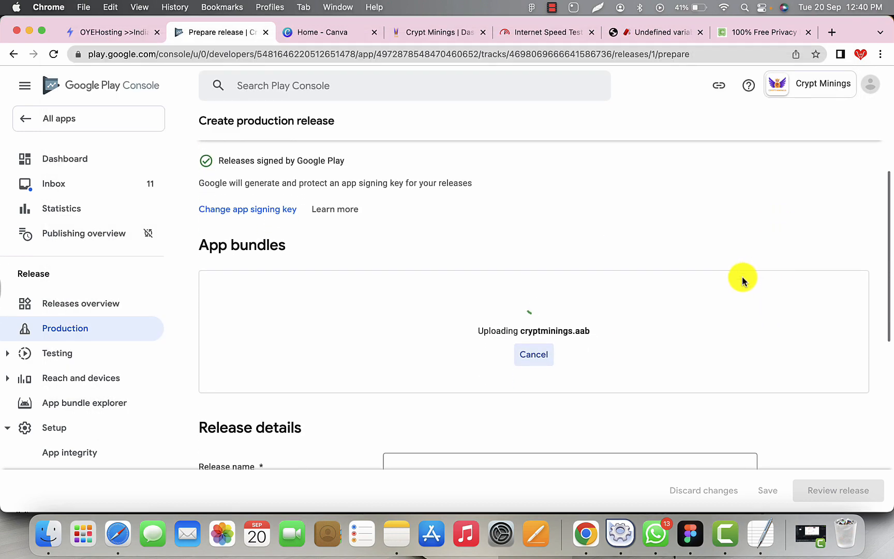
pyautogui.scroll(-3, 741, 277)
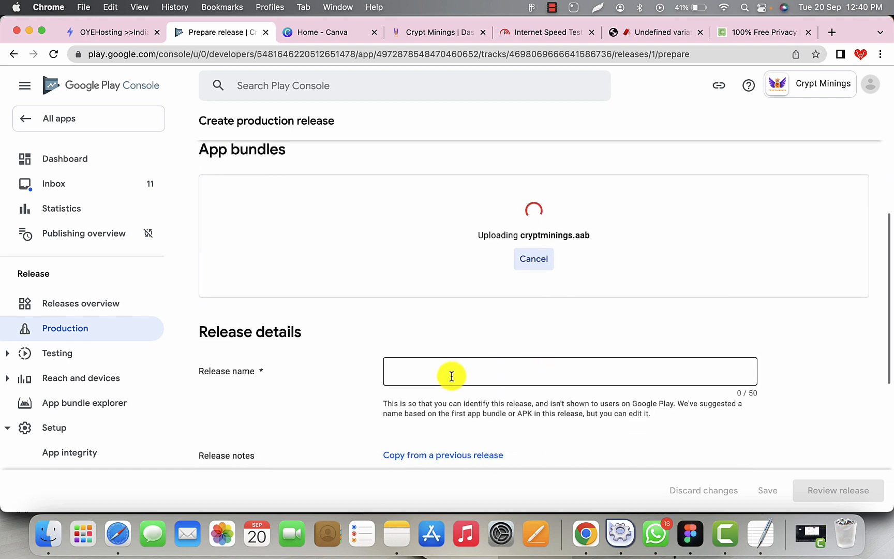
pyautogui.scroll(-5, 417, 398)
pyautogui.scroll(8, 417, 398)
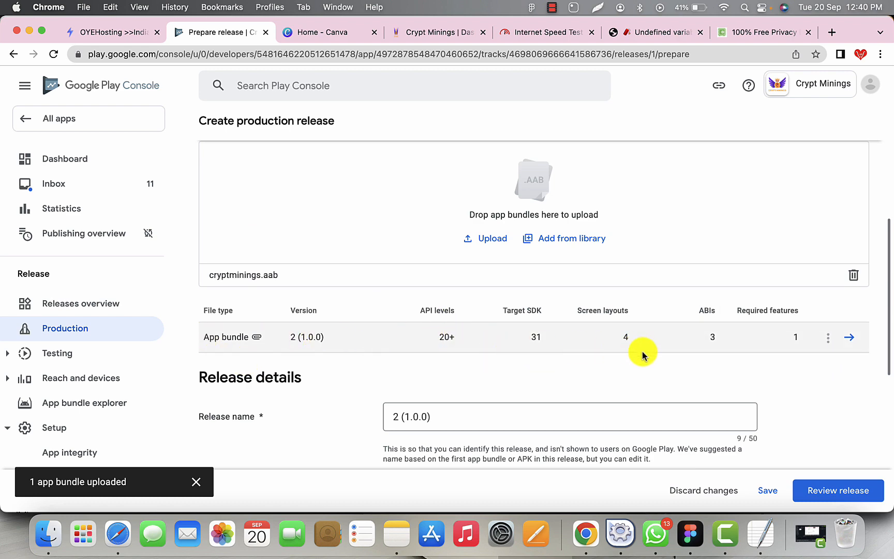
# Replace the placeholder in the en-GB release notes with "Welcome to CryptMinings".
pyautogui.scroll(-3, 647, 357)
pyautogui.scroll(-1, 649, 362)
pyautogui.click(618, 333)
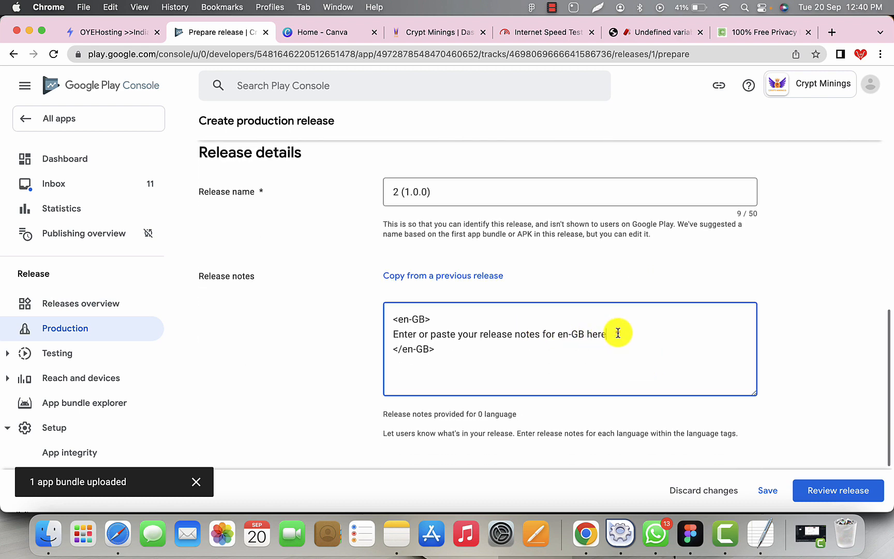
pyautogui.tripleClick(617, 333)
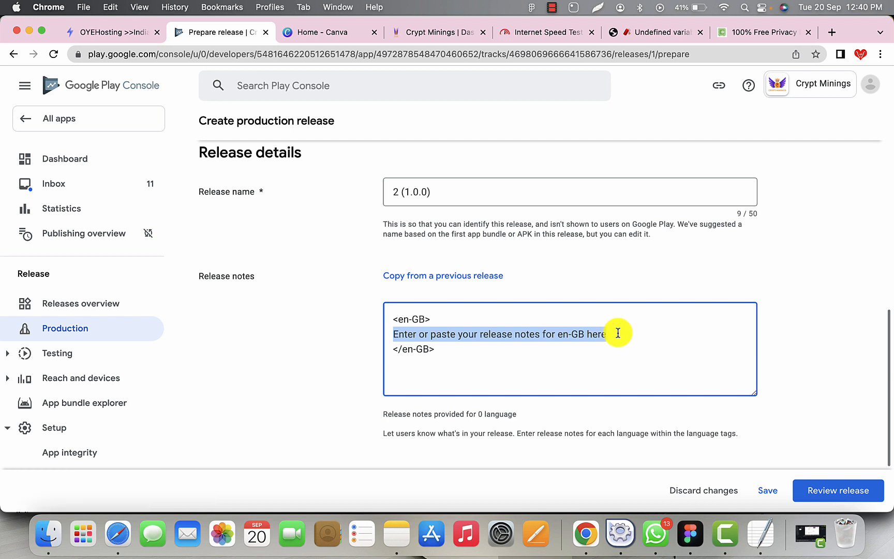
pyautogui.write('Welcome to Crp')
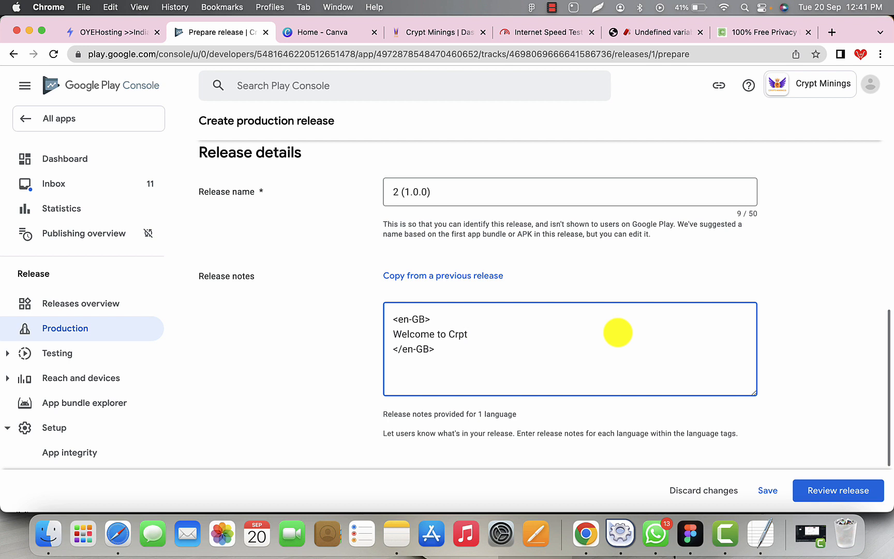
pyautogui.press('BackSpace')
pyautogui.write('yptMinings')
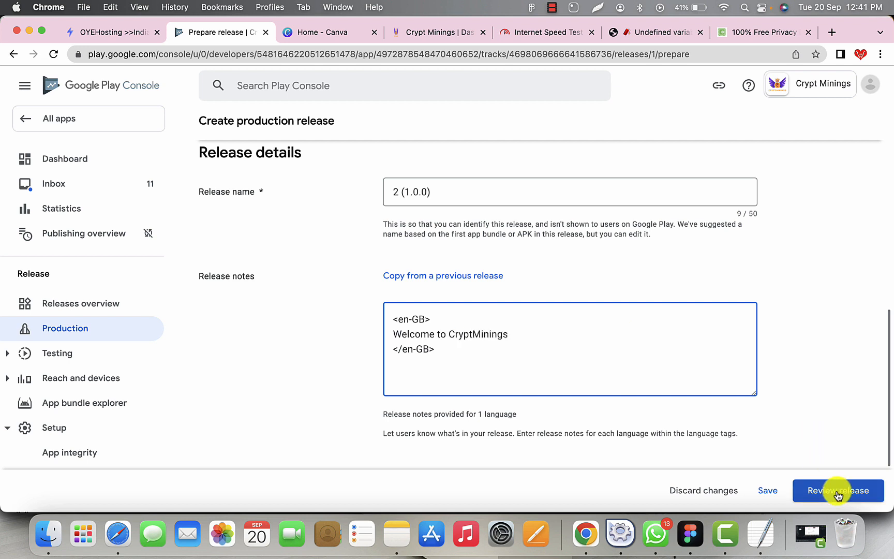
# Review the production release and roll it out to Production, confirming the rollout.
pyautogui.click(818, 491)
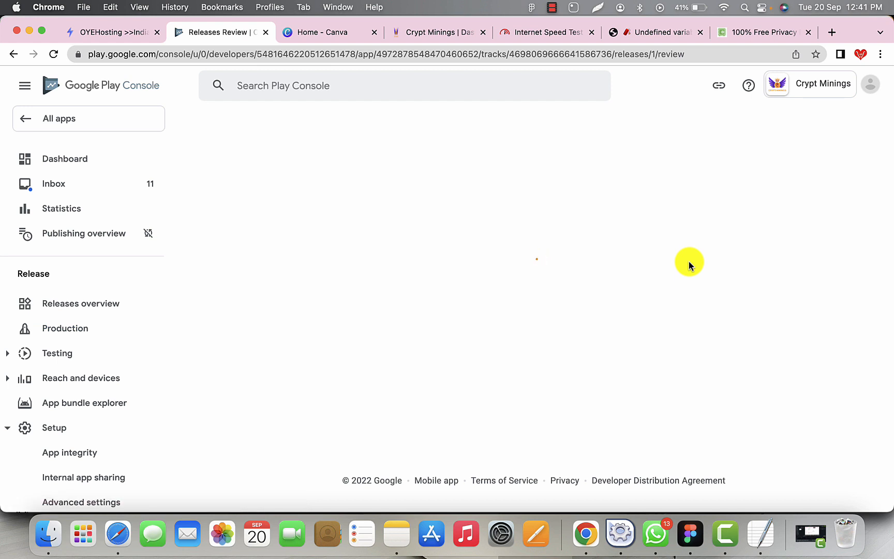
pyautogui.scroll(-5, 688, 264)
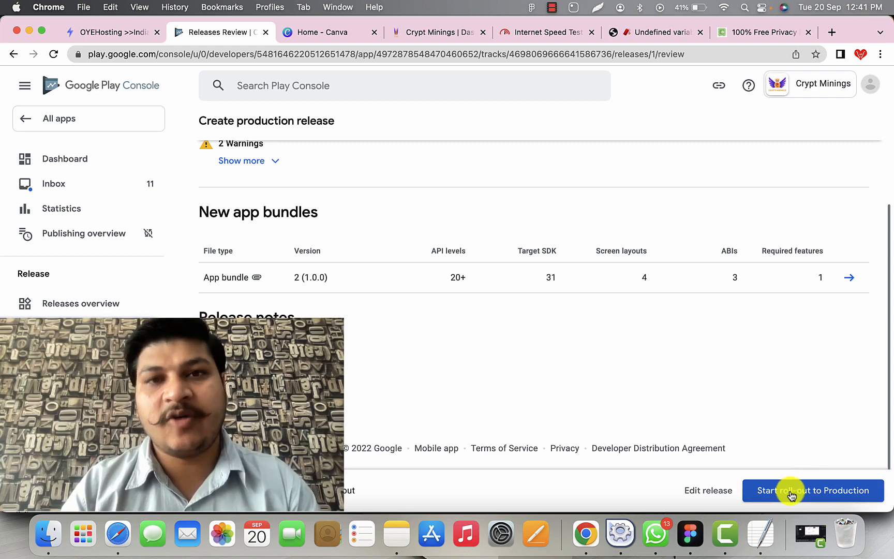
pyautogui.click(791, 493)
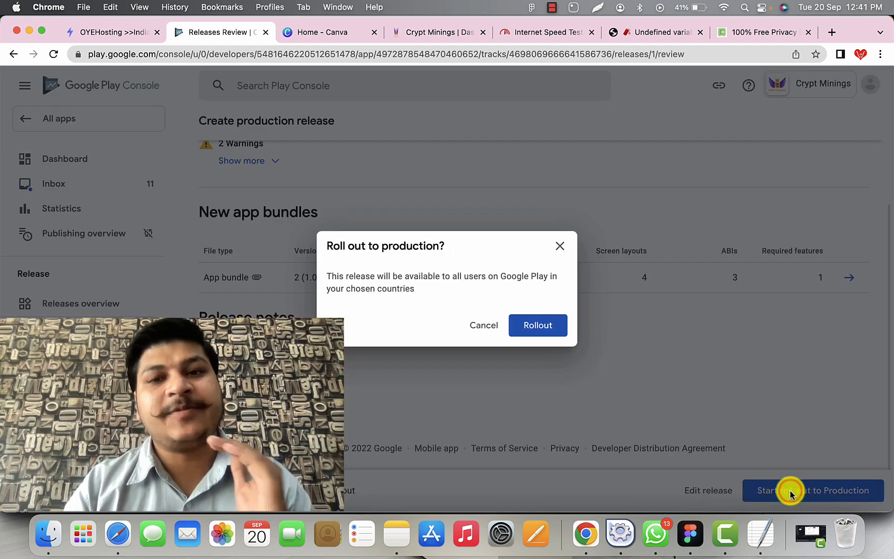
pyautogui.click(546, 331)
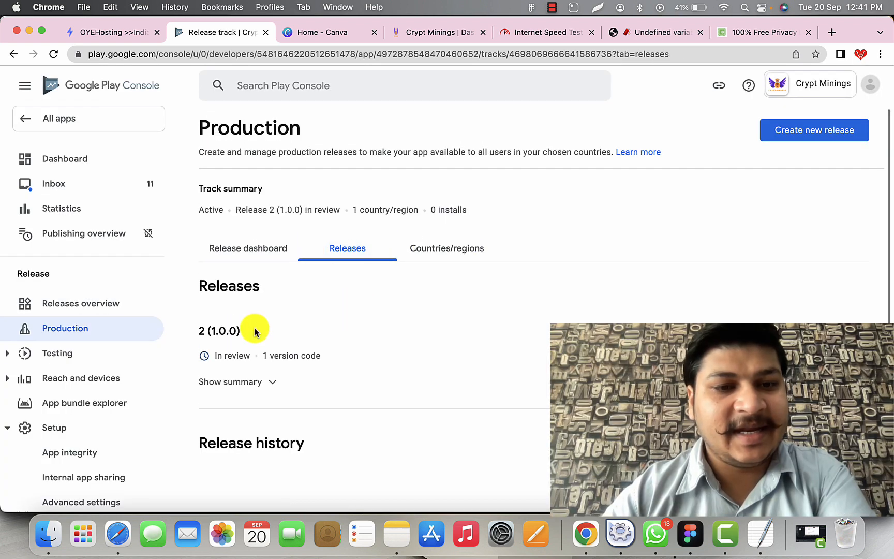
# Check the review status of the new release and of Crypt Minings in the list of all apps.
pyautogui.moveTo(216, 362); pyautogui.dragTo(244, 356)
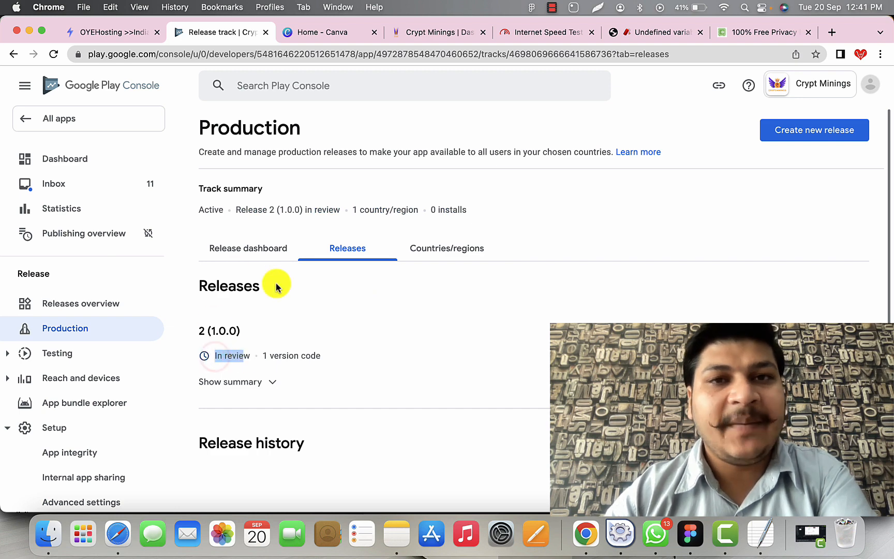
pyautogui.click(94, 164)
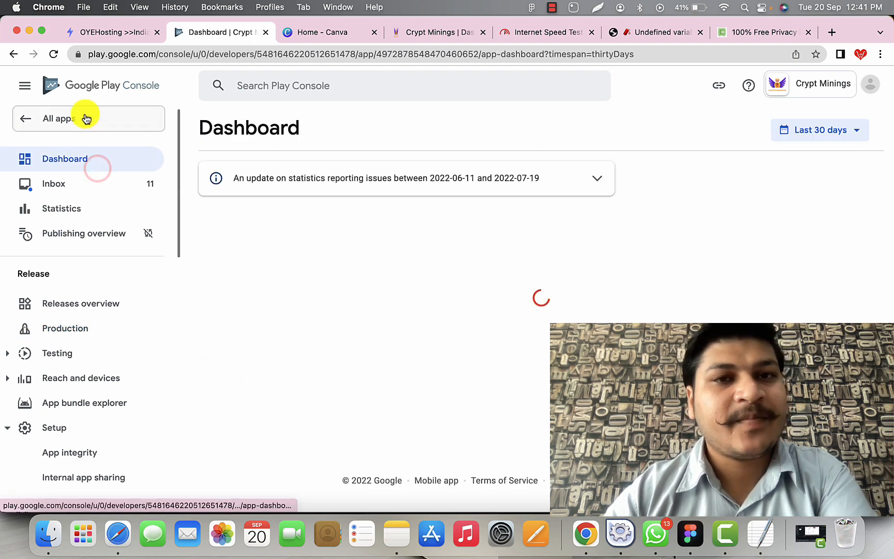
pyautogui.click(86, 116)
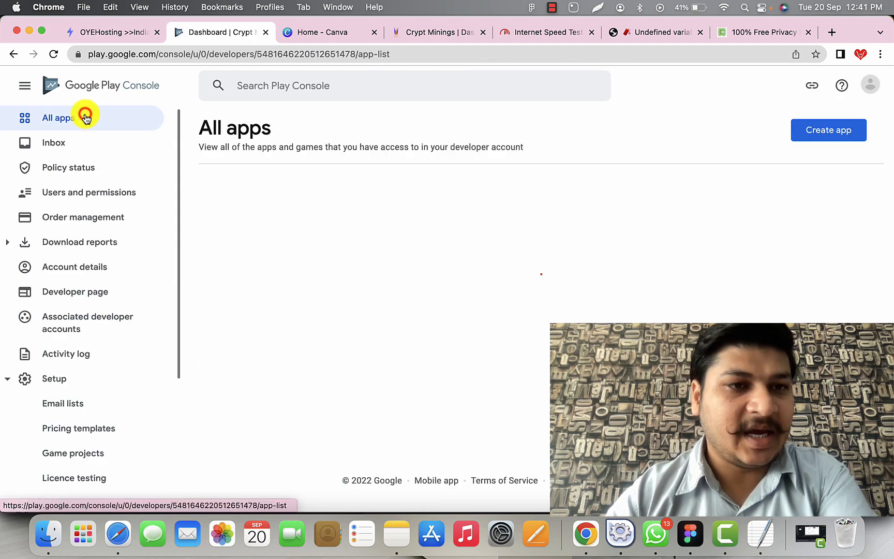
pyautogui.scroll(-2, 492, 259)
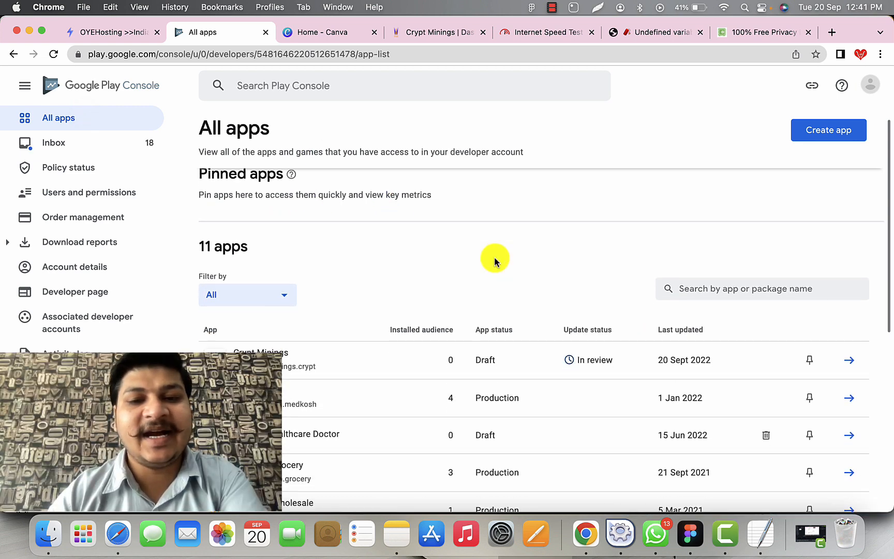